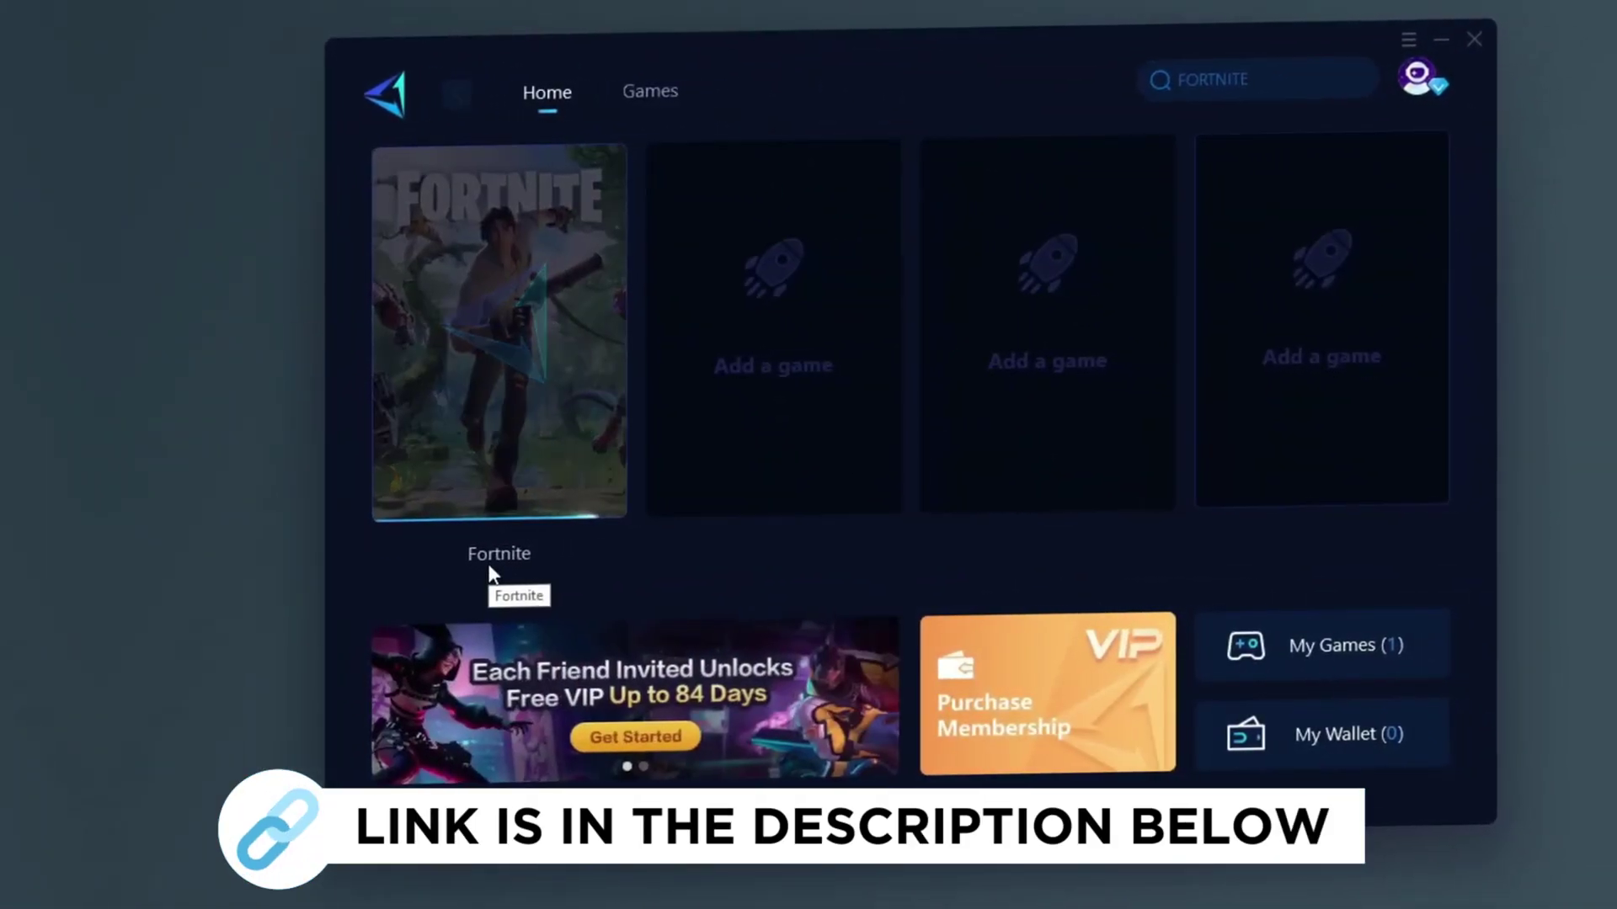
Browse the Fortnite page and full Games list in GearUp Booster, then open the GearUP Booster download link
{"action": "left_click", "coordinate": [492, 573]}
{"action": "left_click", "coordinate": [624, 90]}
{"action": "scroll", "coordinate": [967, 254], "scroll_direction": "down", "scroll_amount": 2}
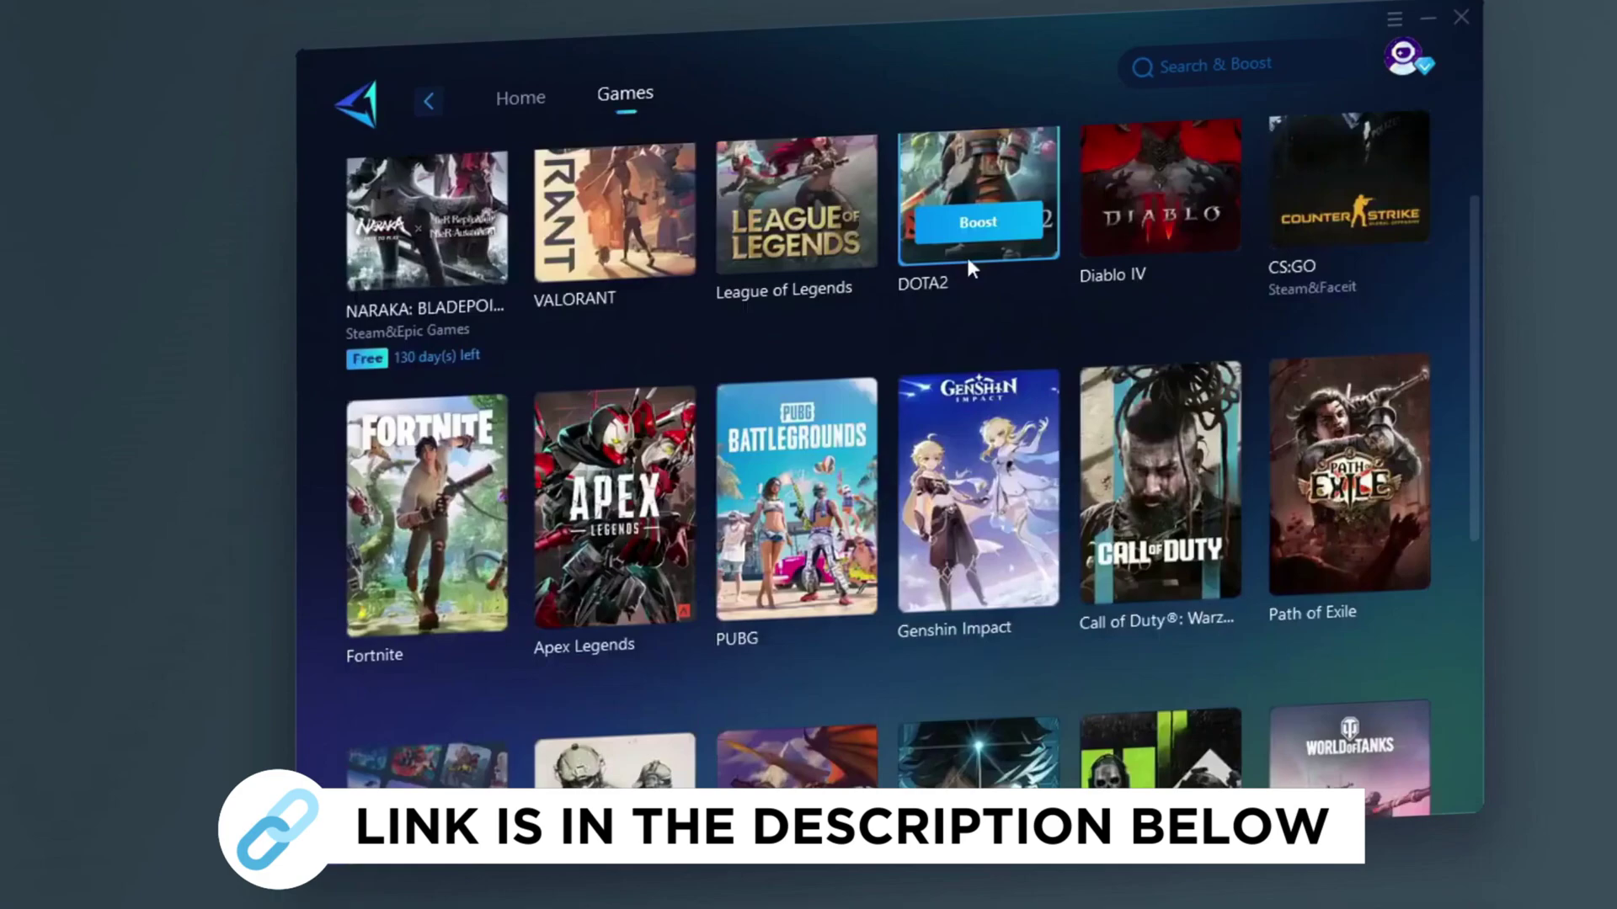
{"action": "scroll", "coordinate": [926, 421], "scroll_direction": "down", "scroll_amount": 5}
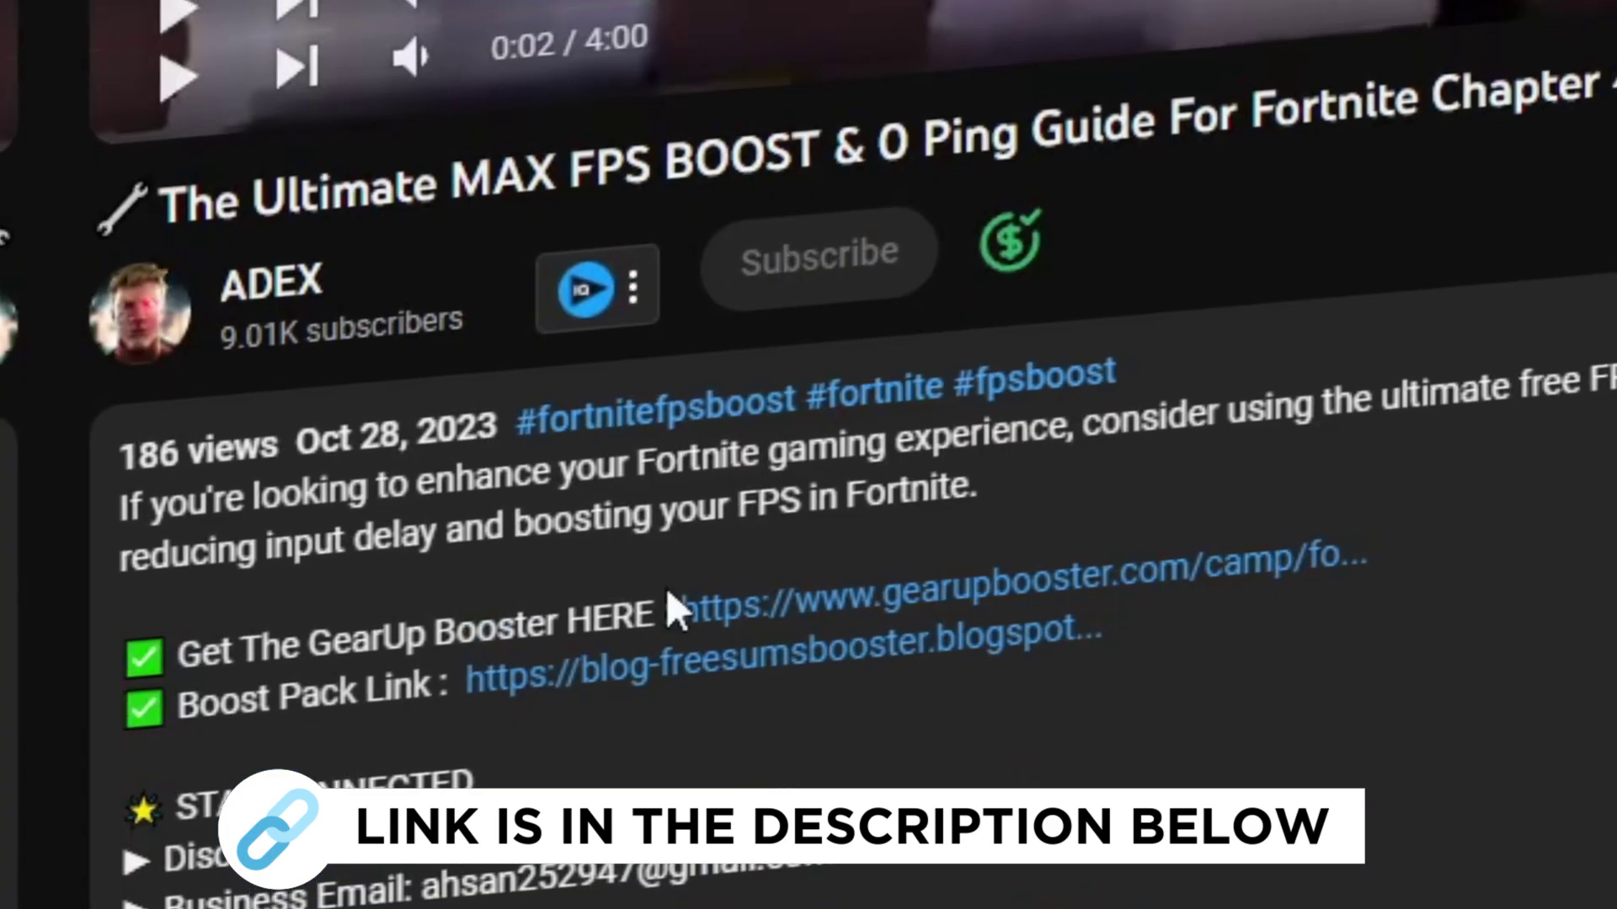
{"action": "left_click", "coordinate": [969, 589]}
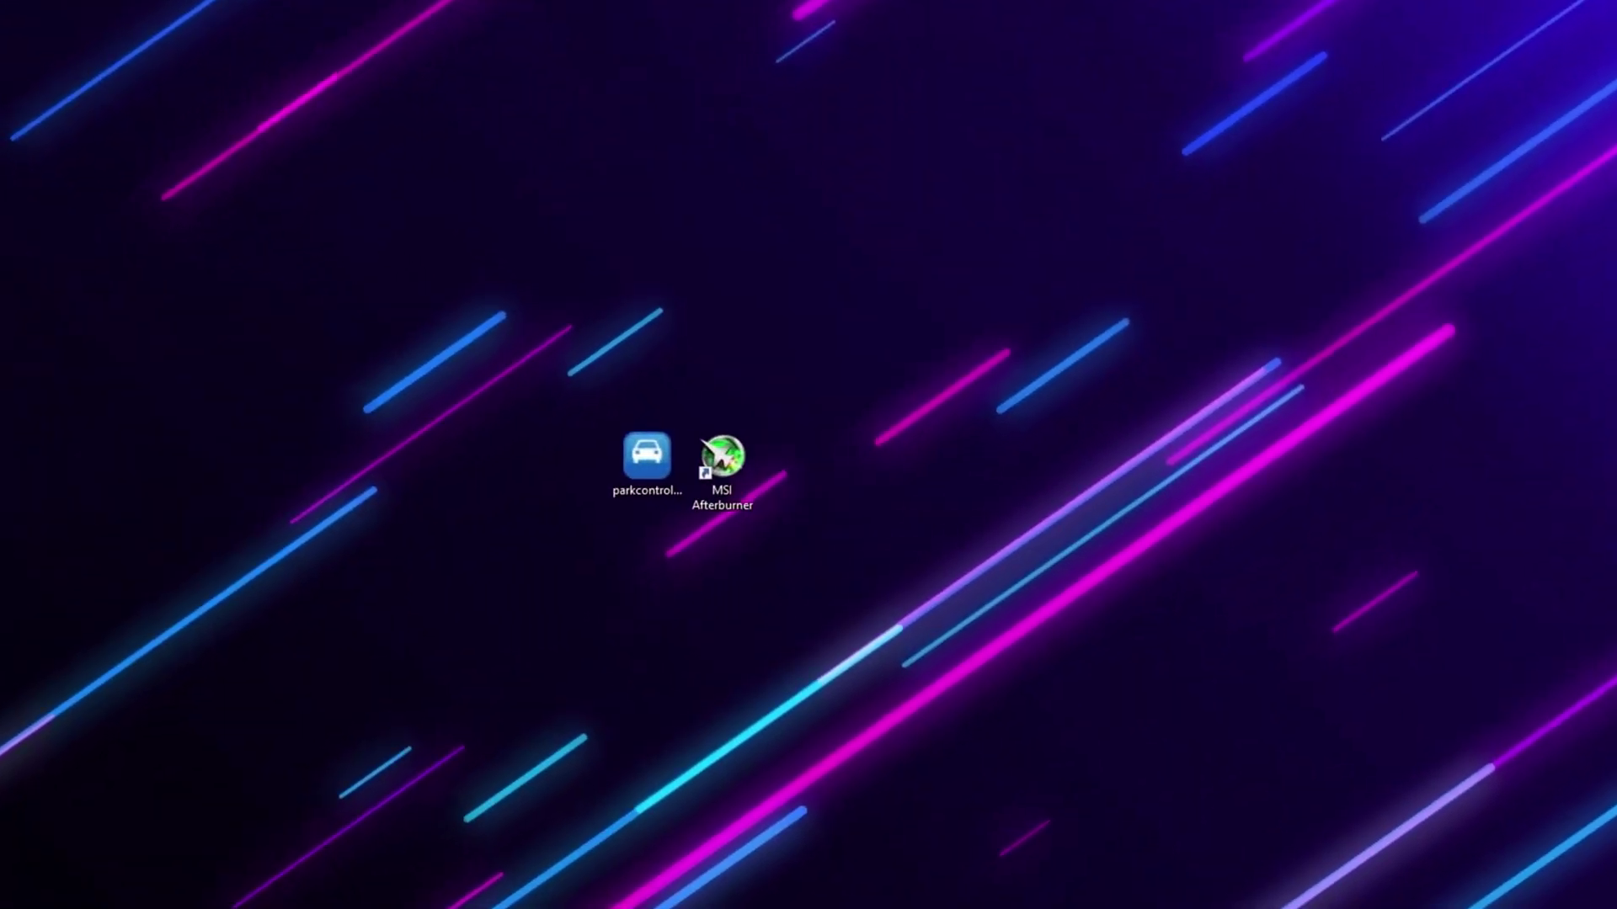
Open the Services console from Task Manager and select the Windows Update service
{"action": "right_click", "coordinate": [1115, 904]}
{"action": "left_click", "coordinate": [1134, 886]}
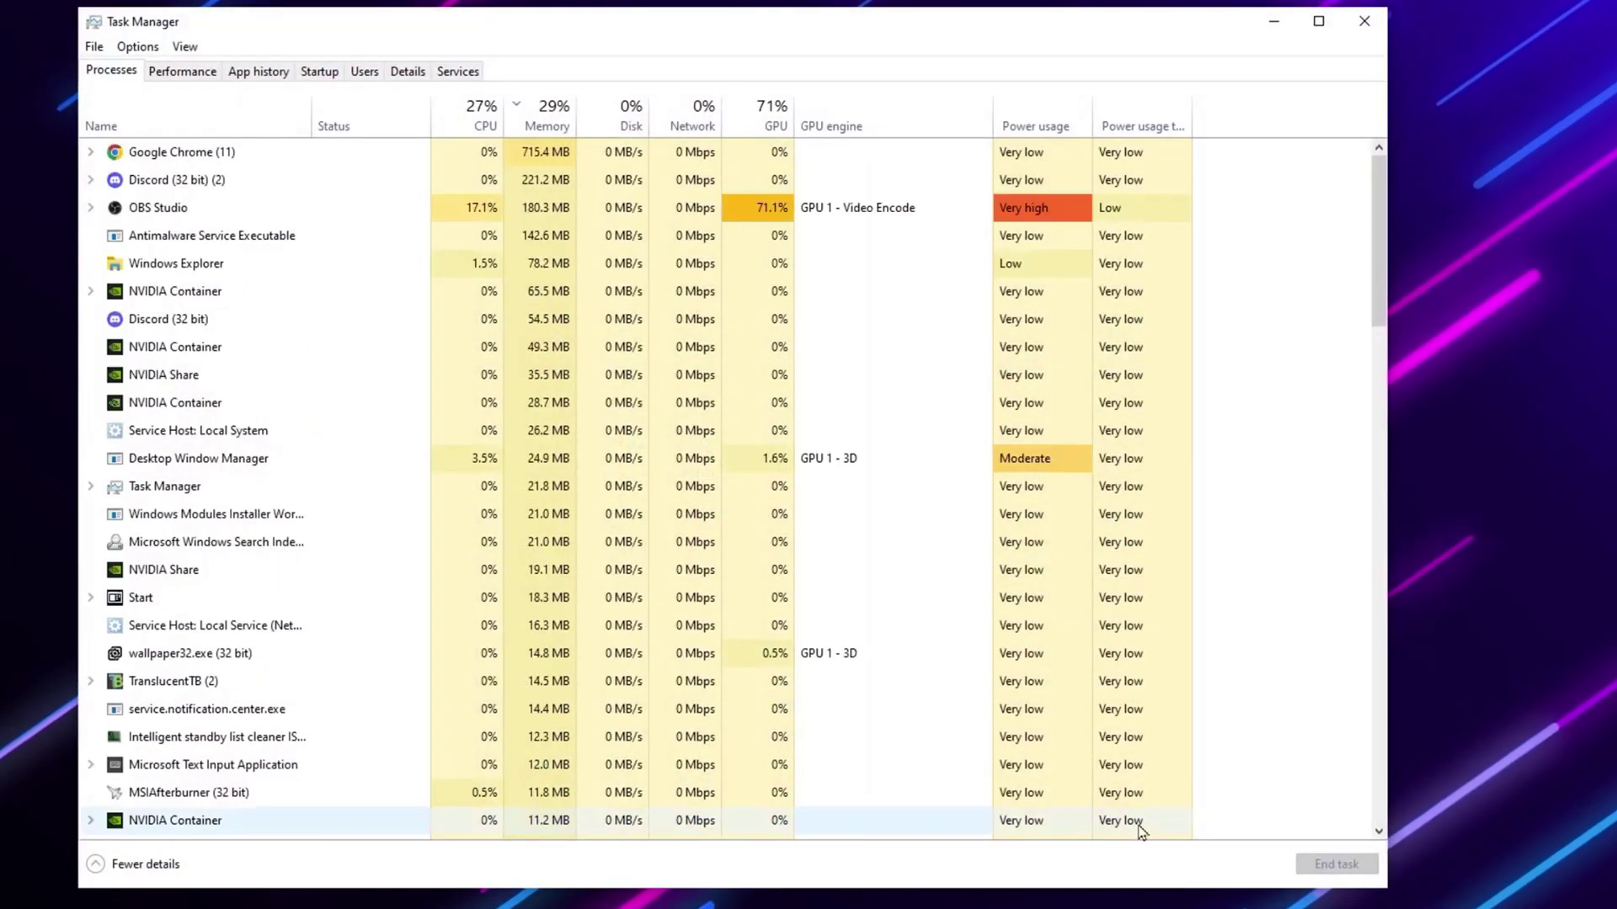
{"action": "left_click", "coordinate": [458, 71]}
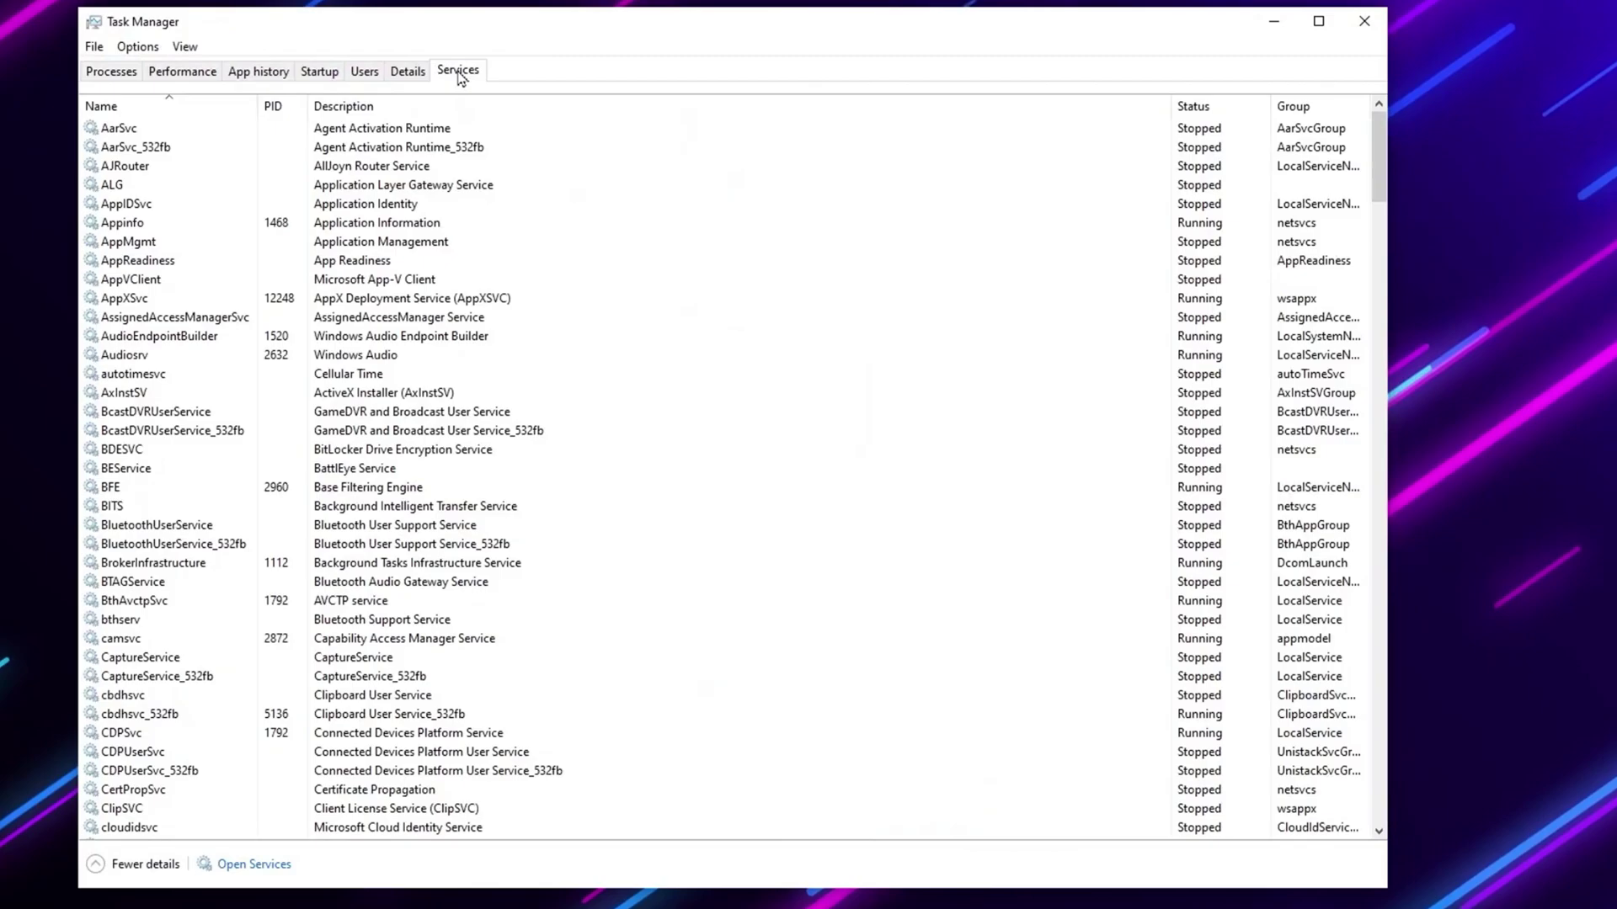
{"action": "left_click", "coordinate": [261, 865]}
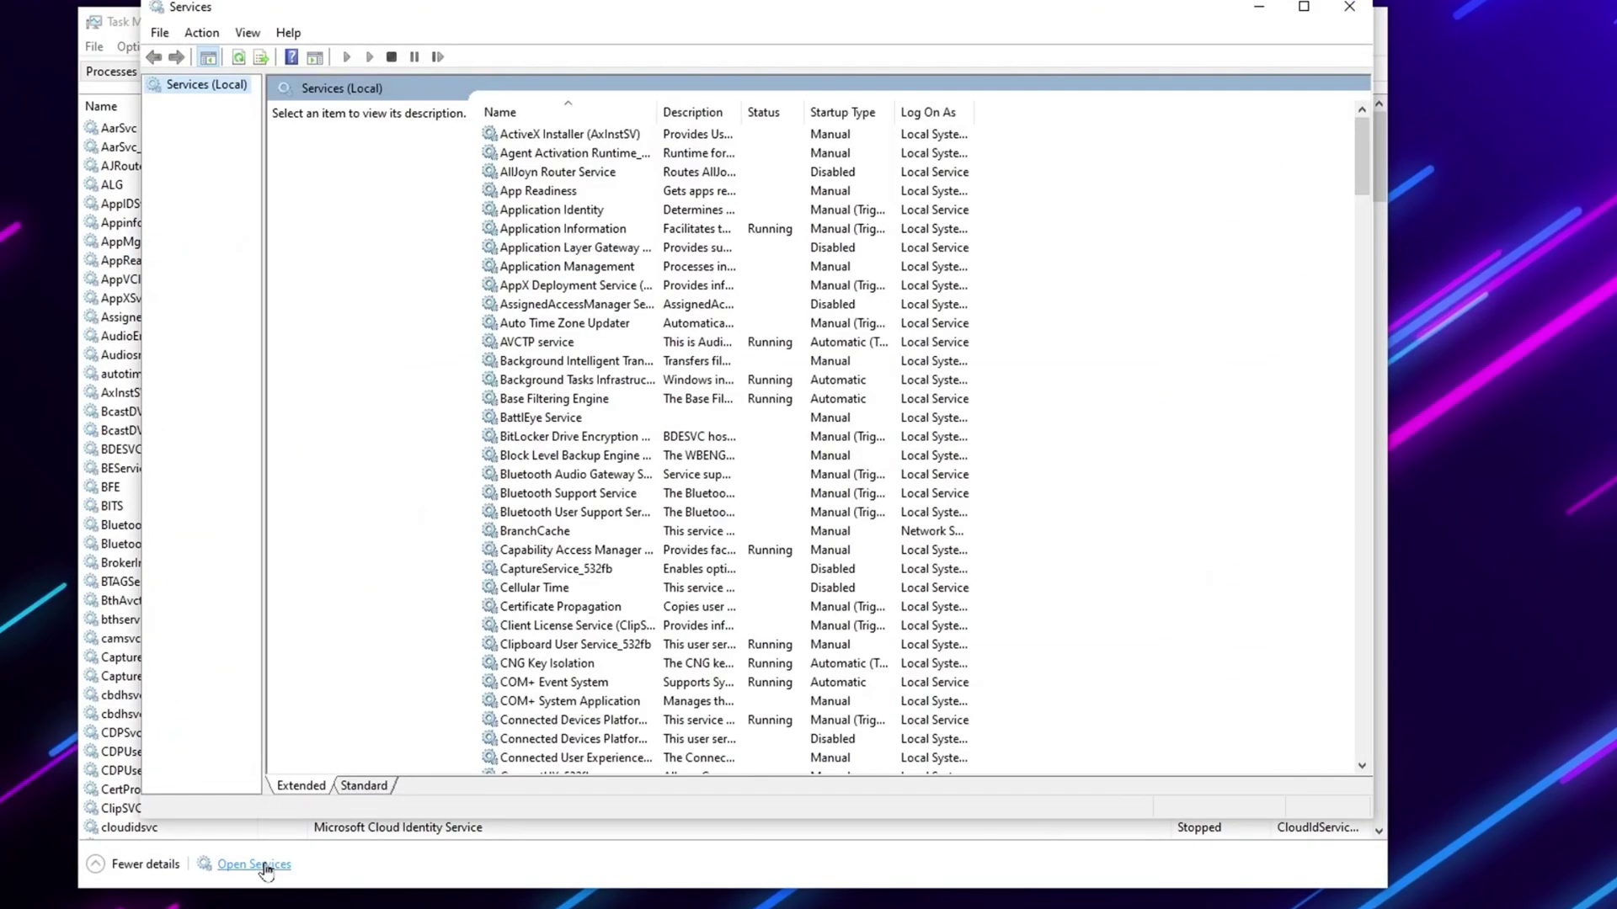
{"action": "left_click", "coordinate": [579, 456]}
{"action": "key", "text": "w"}
{"action": "key", "text": "Down"}
{"action": "scroll", "coordinate": [624, 505], "scroll_direction": "down", "scroll_amount": 4}
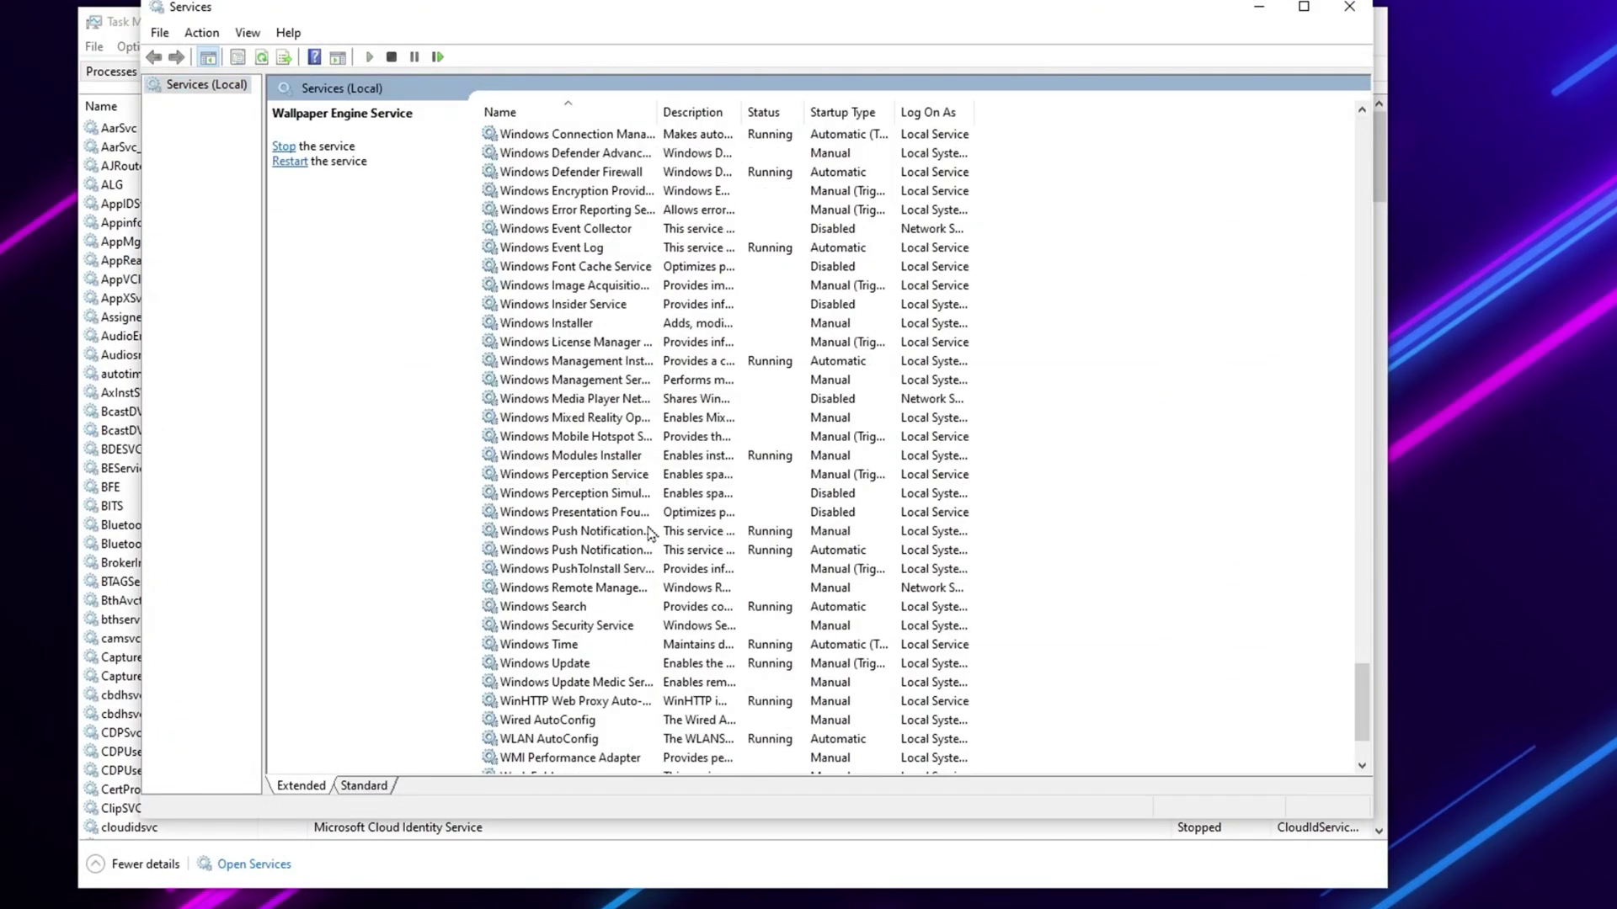
{"action": "left_click", "coordinate": [611, 664]}
Set Windows Update's startup type to Disabled, stop the service, and apply the change
{"action": "right_click", "coordinate": [587, 663]}
{"action": "left_click", "coordinate": [627, 846]}
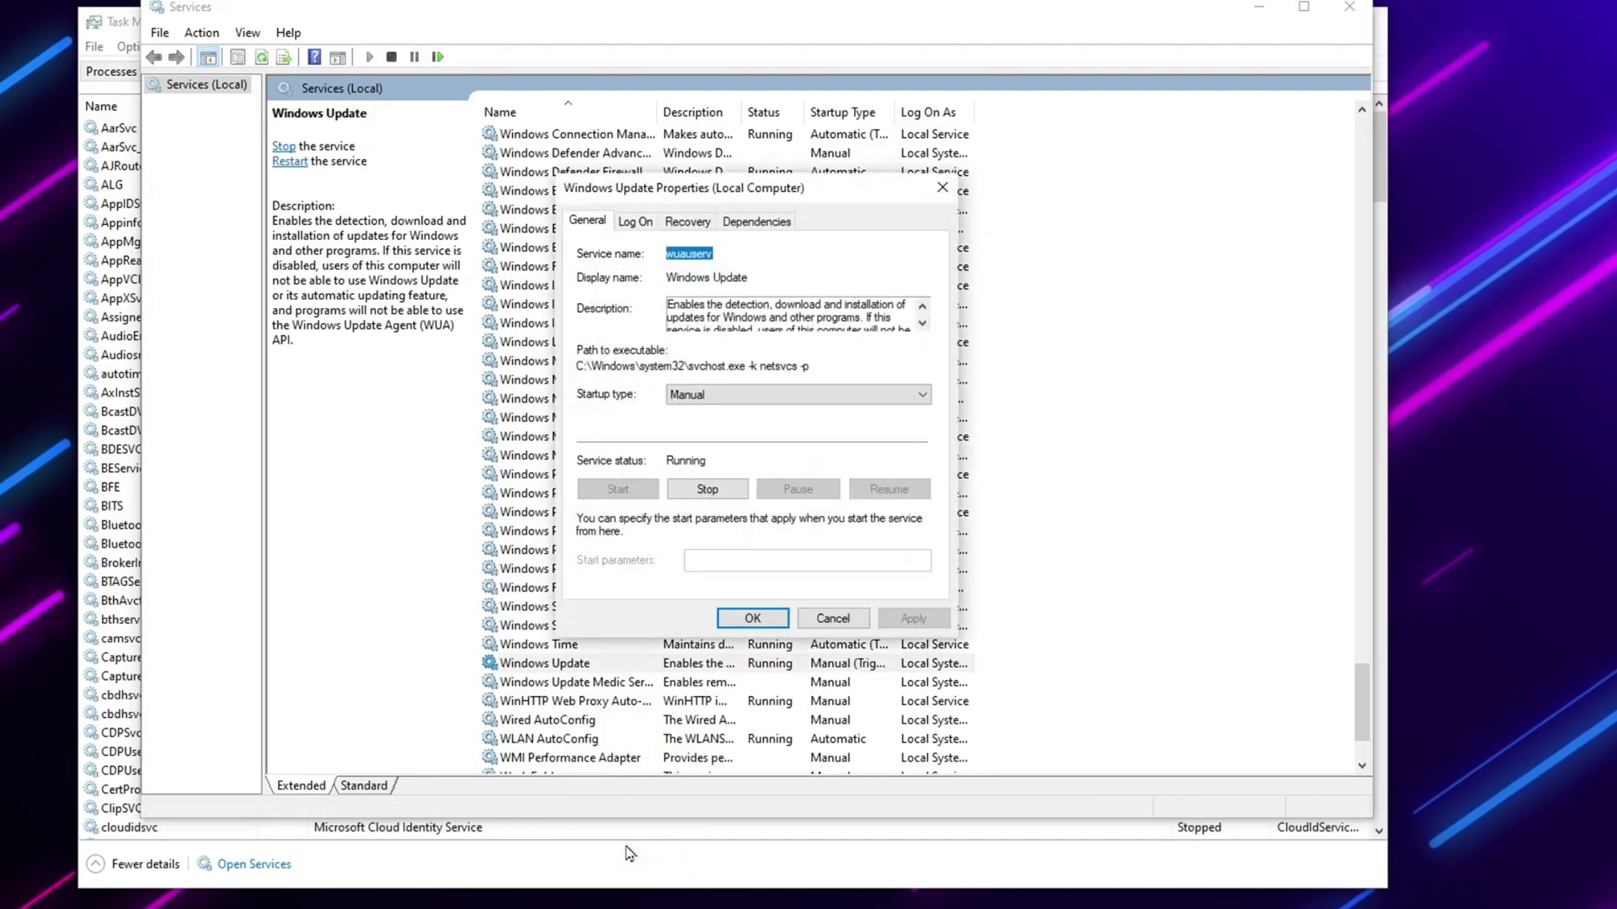
{"action": "left_click", "coordinate": [732, 395]}
{"action": "left_click", "coordinate": [696, 452]}
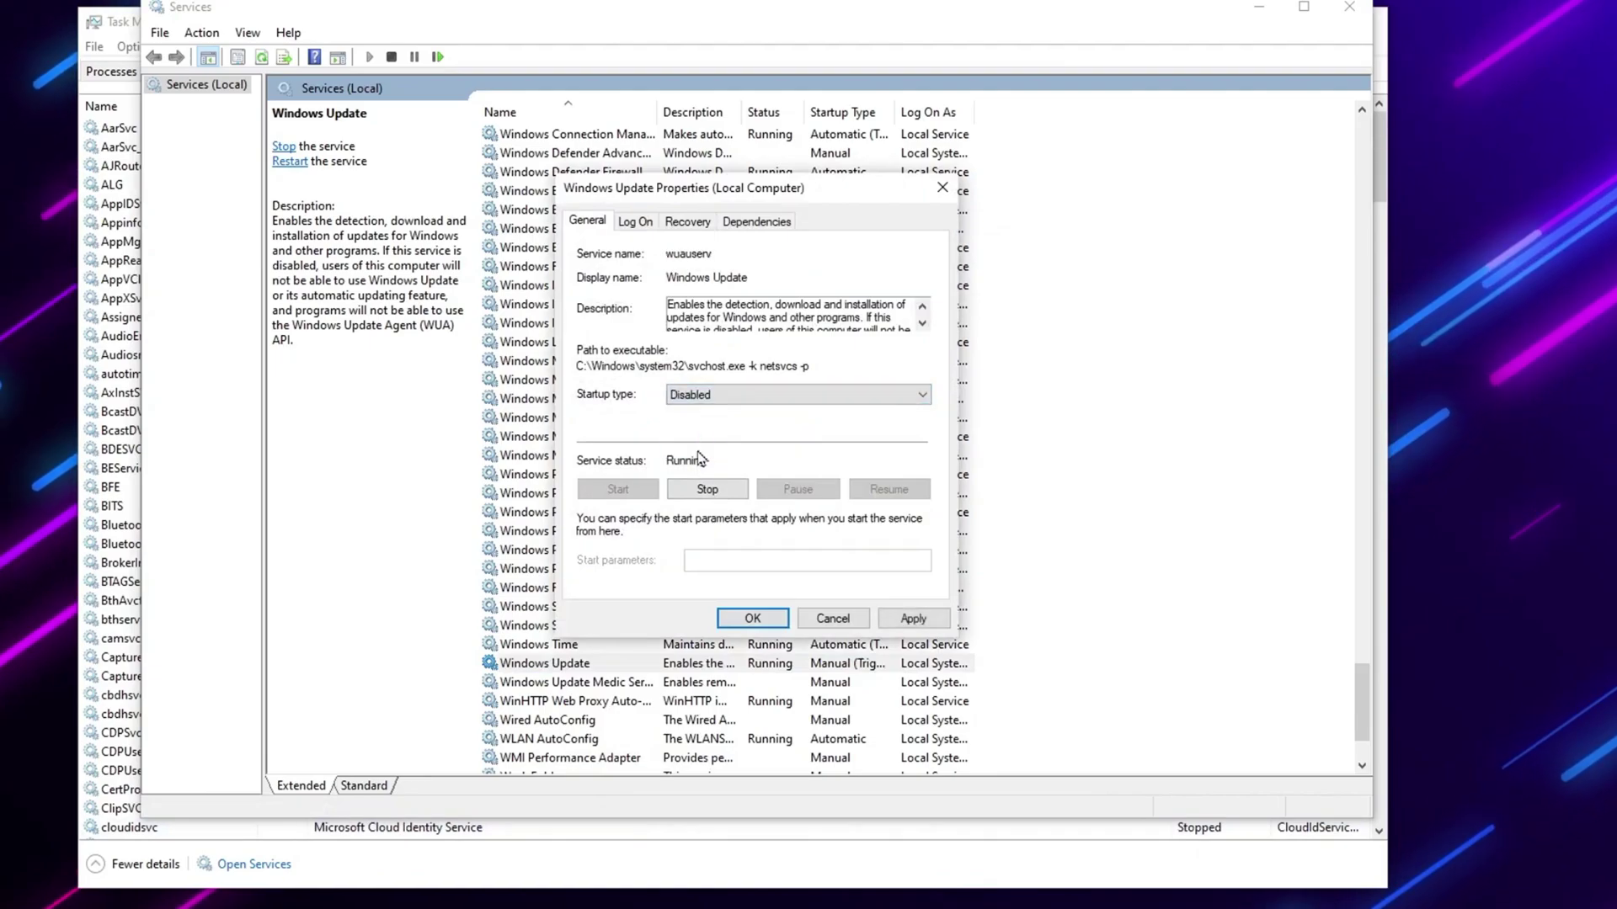
{"action": "left_click", "coordinate": [708, 490]}
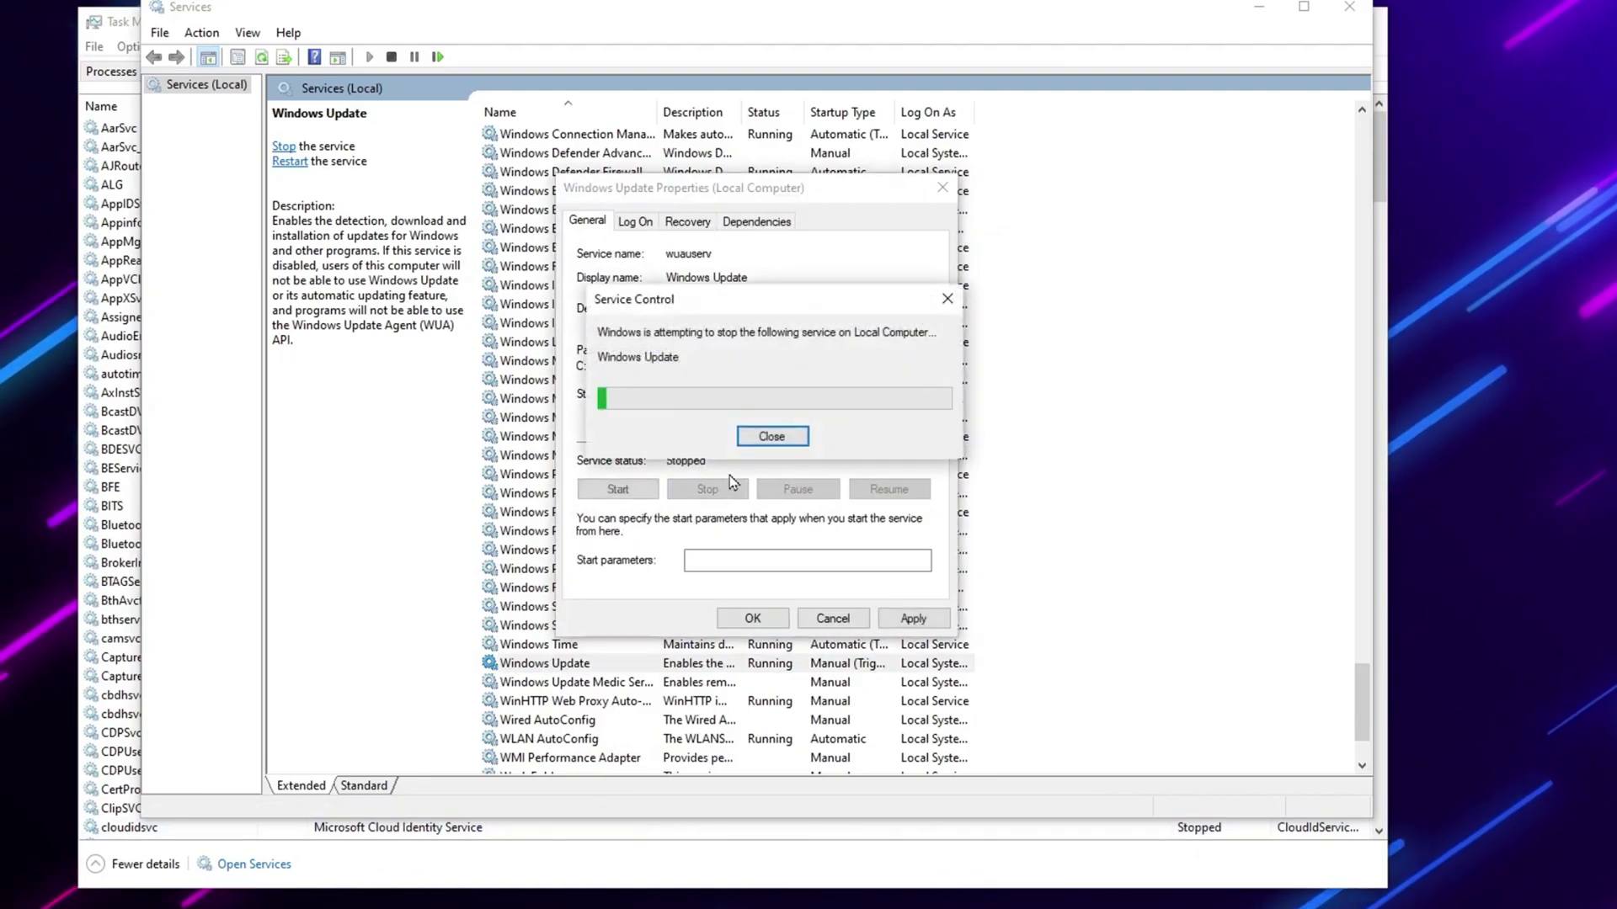
{"action": "left_click", "coordinate": [905, 620]}
{"action": "left_click", "coordinate": [755, 619]}
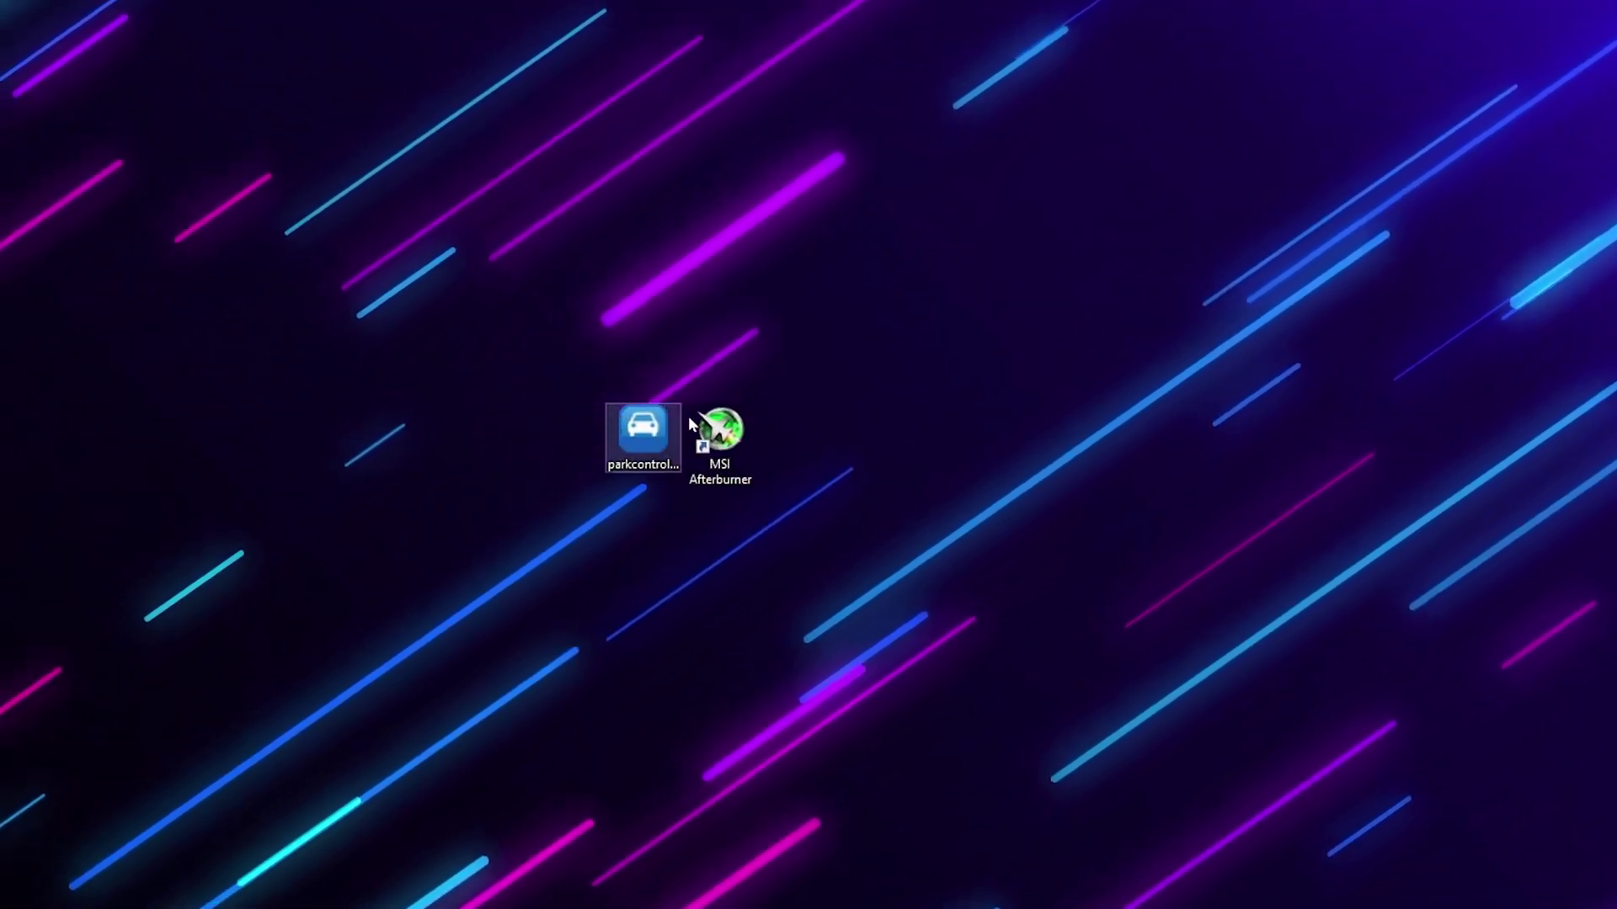
Launch ParkControl and make Bitsum Highest Performance the active power profile
{"action": "double_click", "coordinate": [637, 434]}
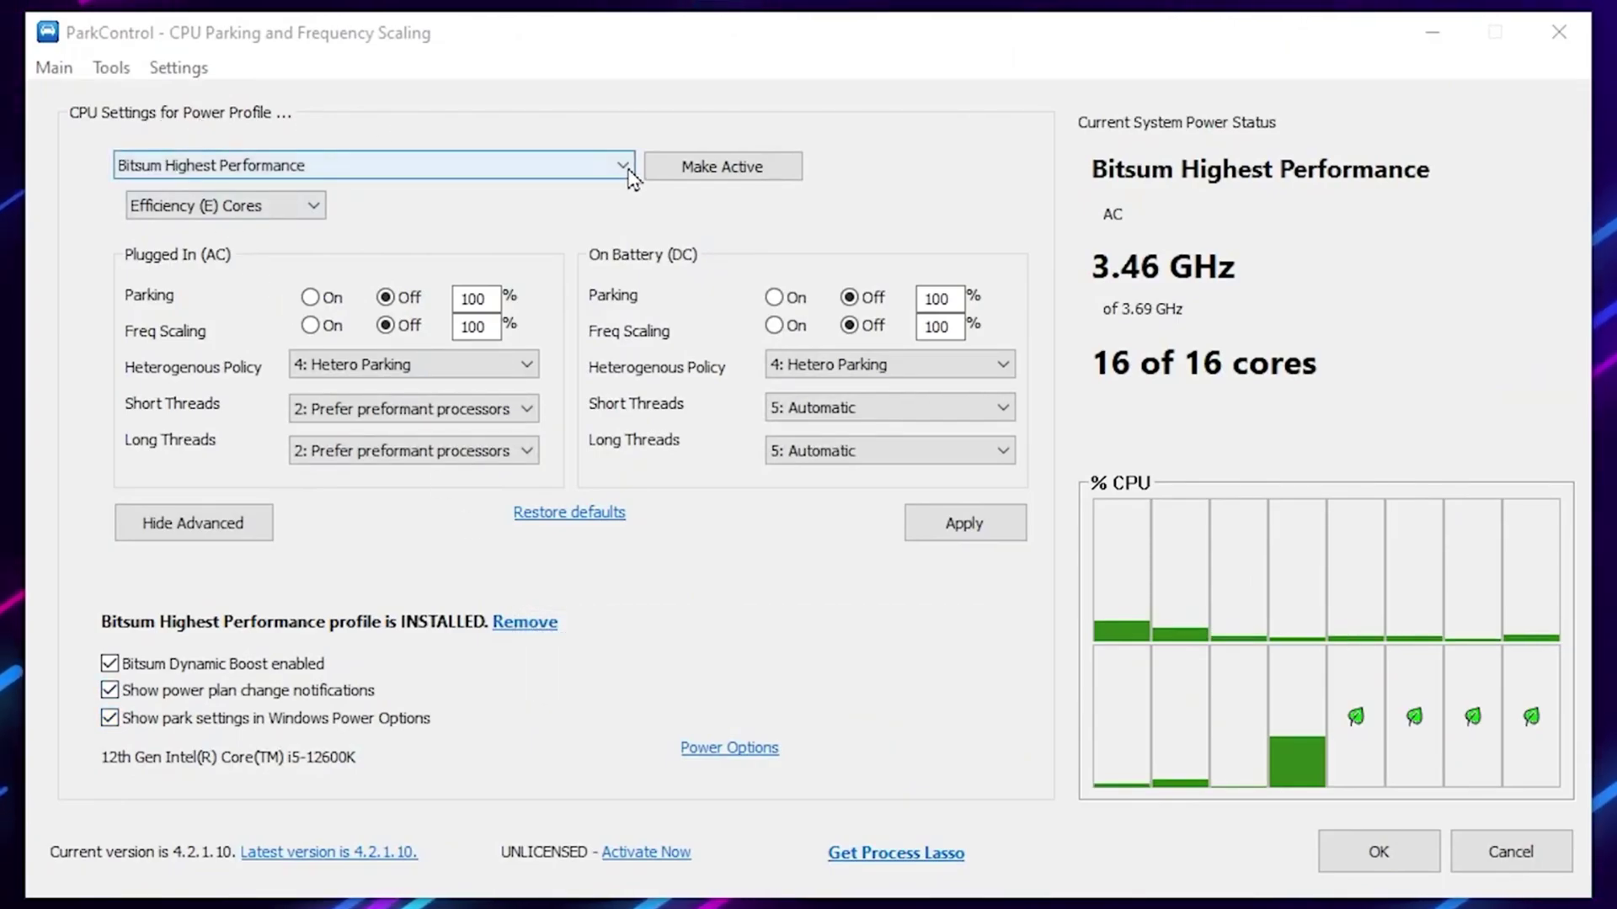
{"action": "left_click", "coordinate": [219, 165]}
{"action": "left_click", "coordinate": [142, 211]}
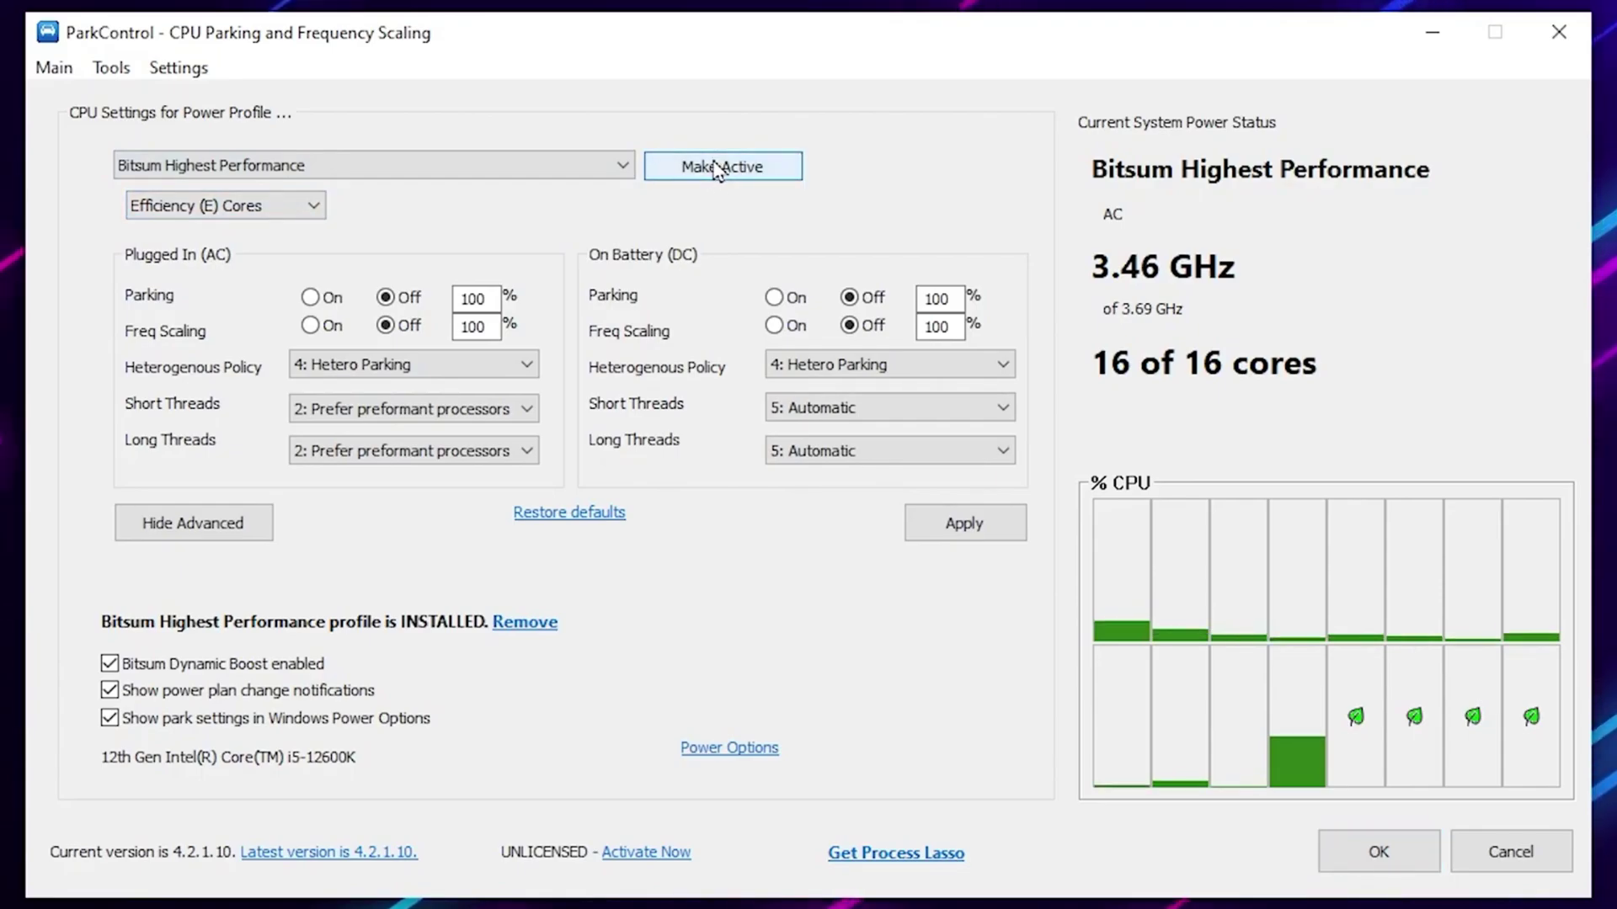
{"action": "left_click", "coordinate": [717, 169]}
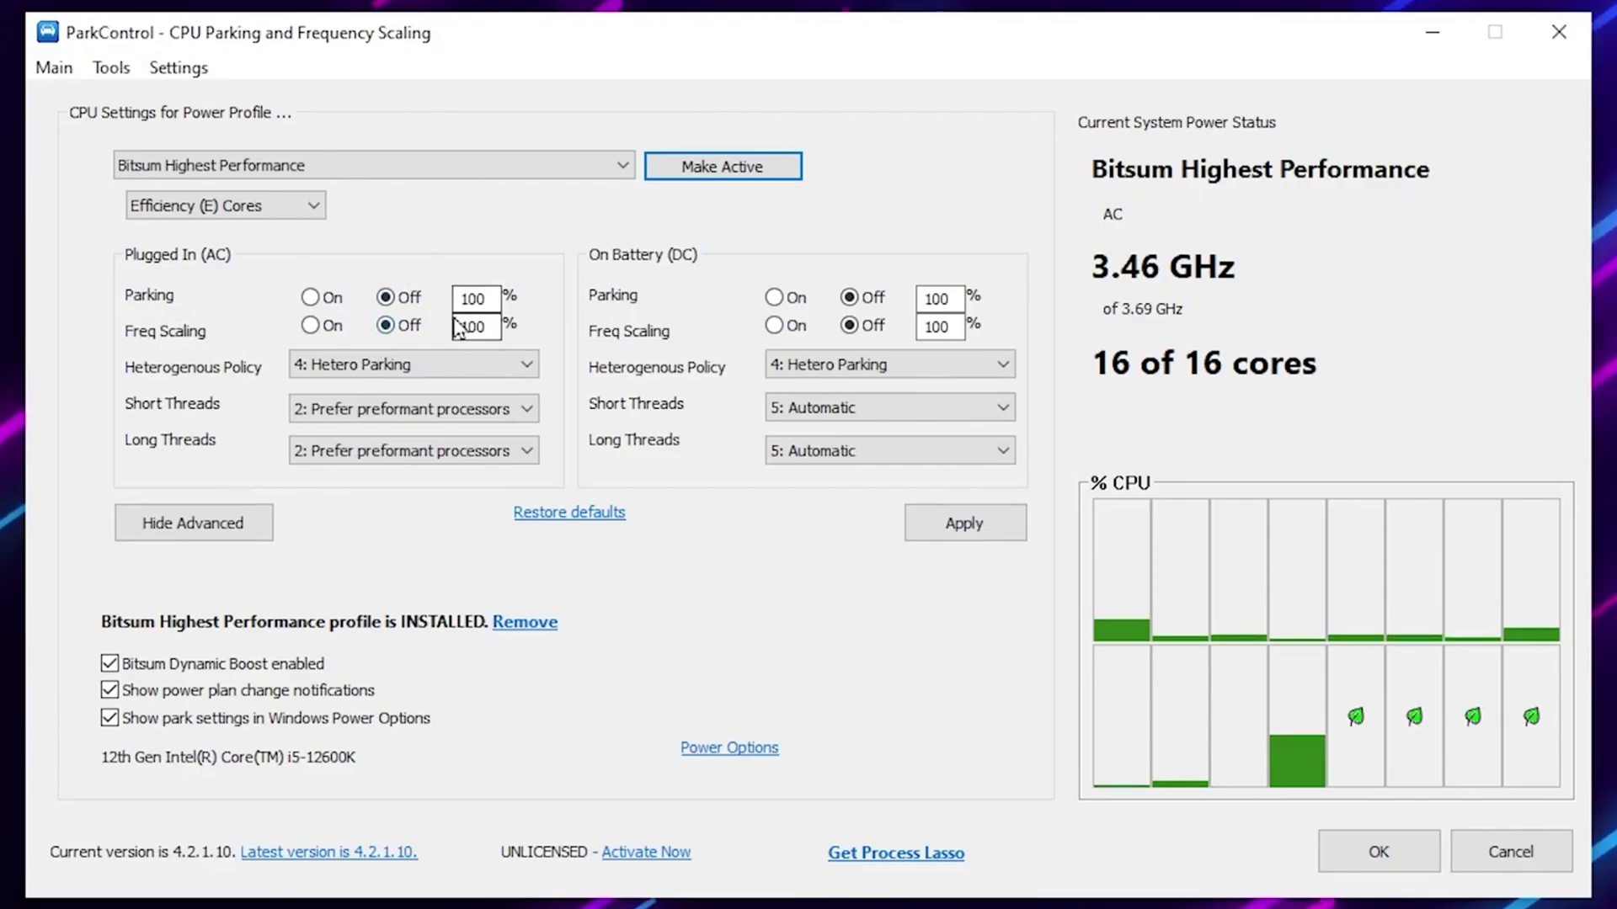
Apply the Bitsum Highest Performance core parking settings in ParkControl
{"action": "mouse_move", "coordinate": [474, 323]}
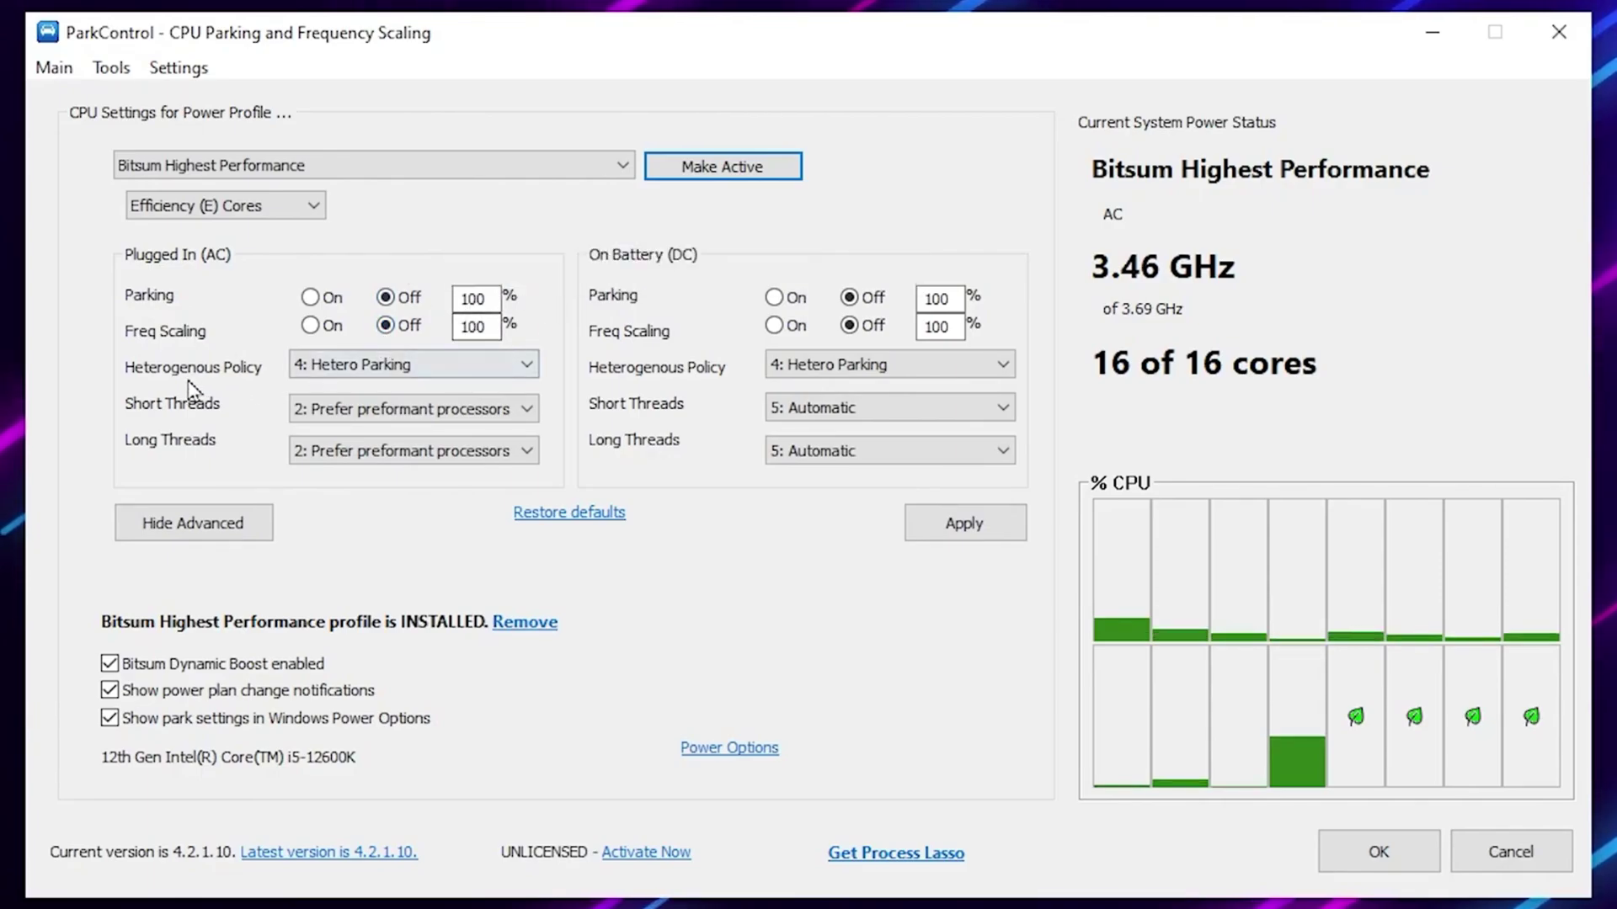
{"action": "mouse_move", "coordinate": [437, 376]}
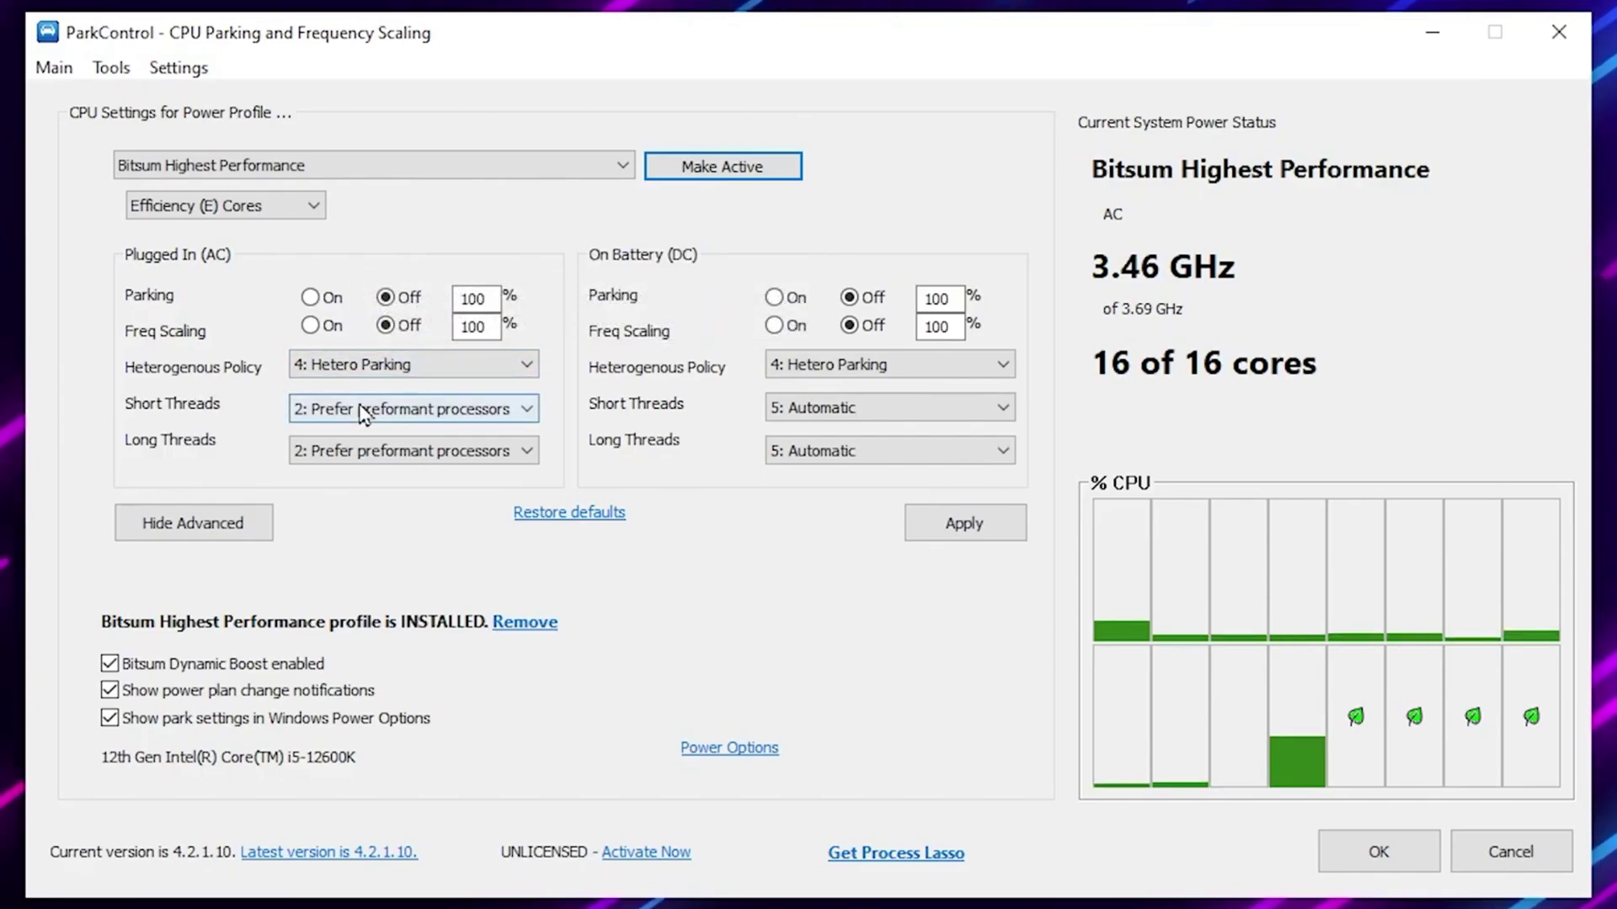
{"action": "mouse_move", "coordinate": [515, 418]}
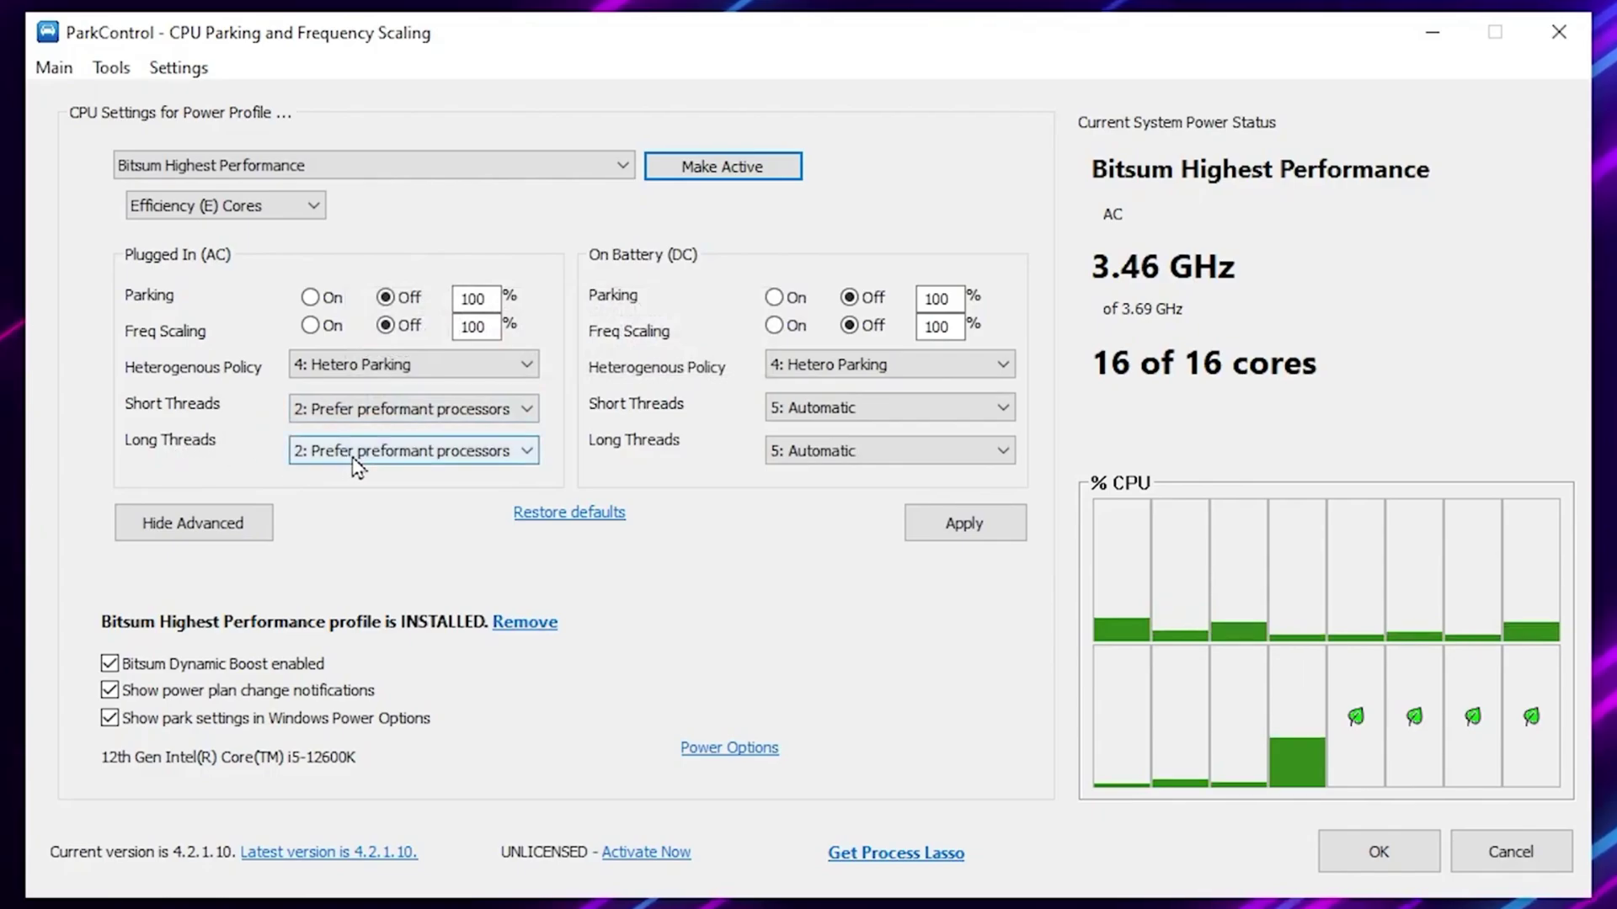
{"action": "mouse_move", "coordinate": [419, 465]}
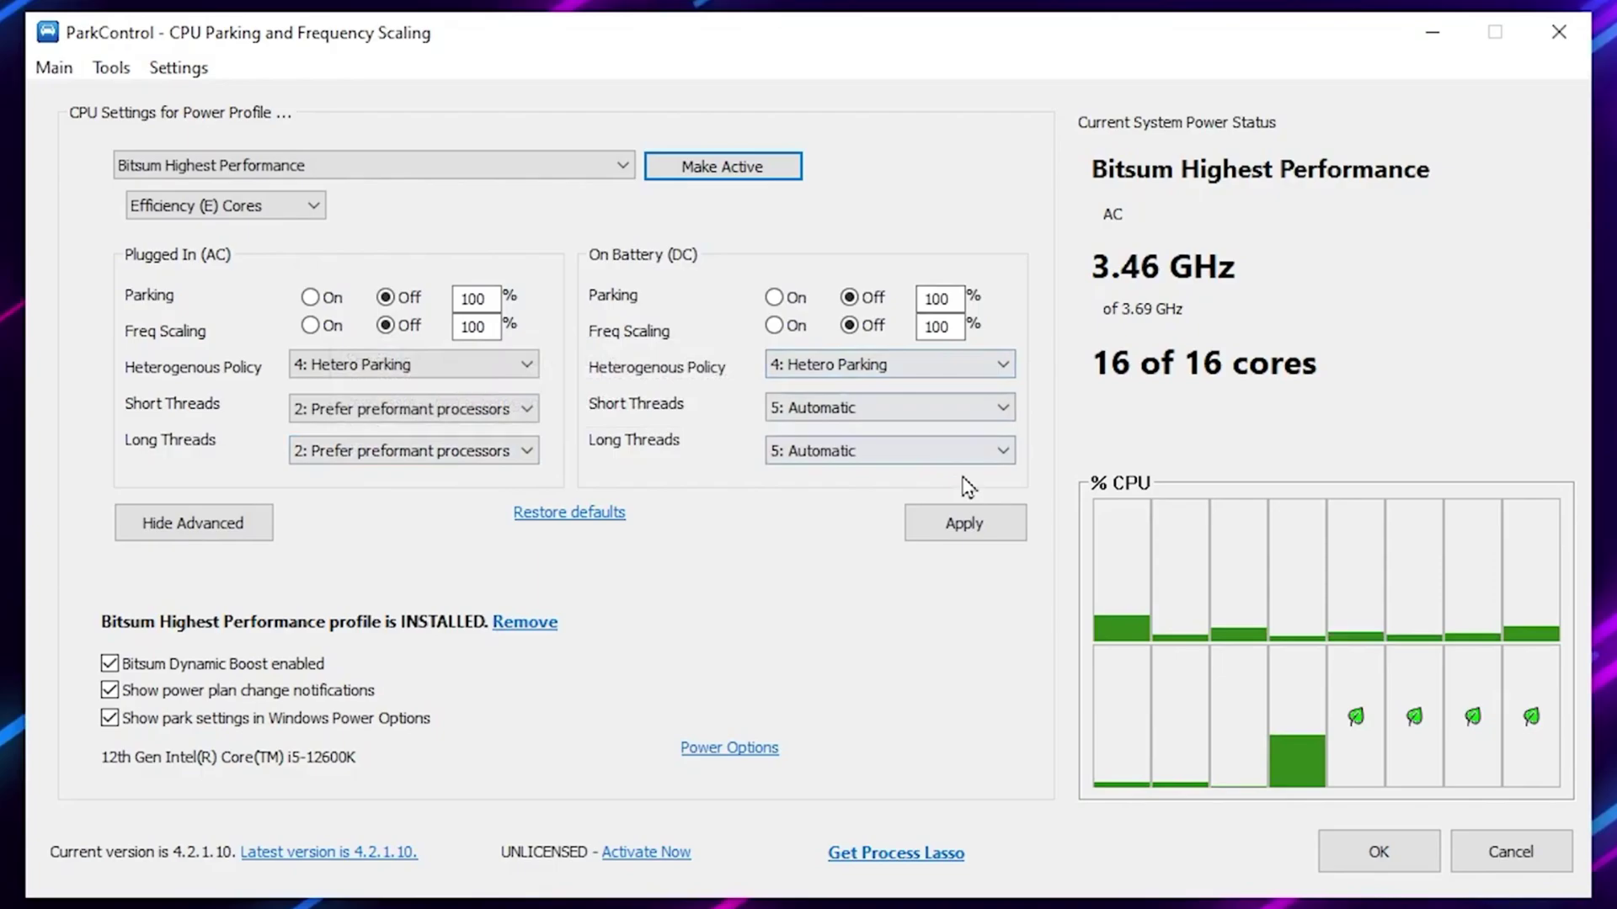
{"action": "left_click", "coordinate": [980, 539]}
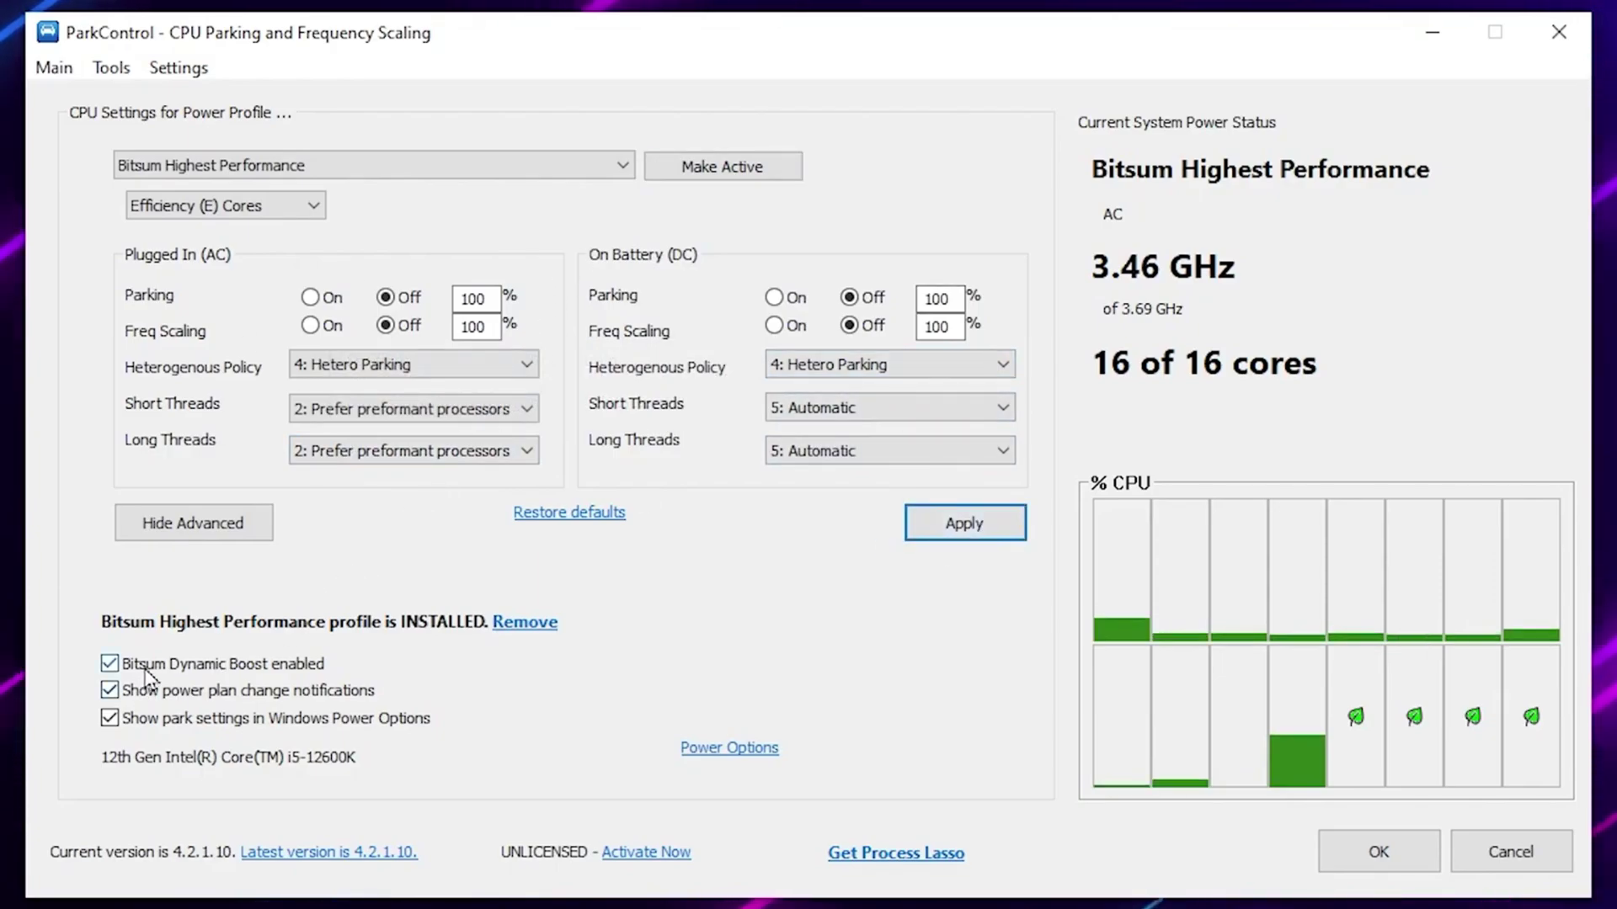
Confirm with OK to close ParkControl
{"action": "mouse_move", "coordinate": [146, 674]}
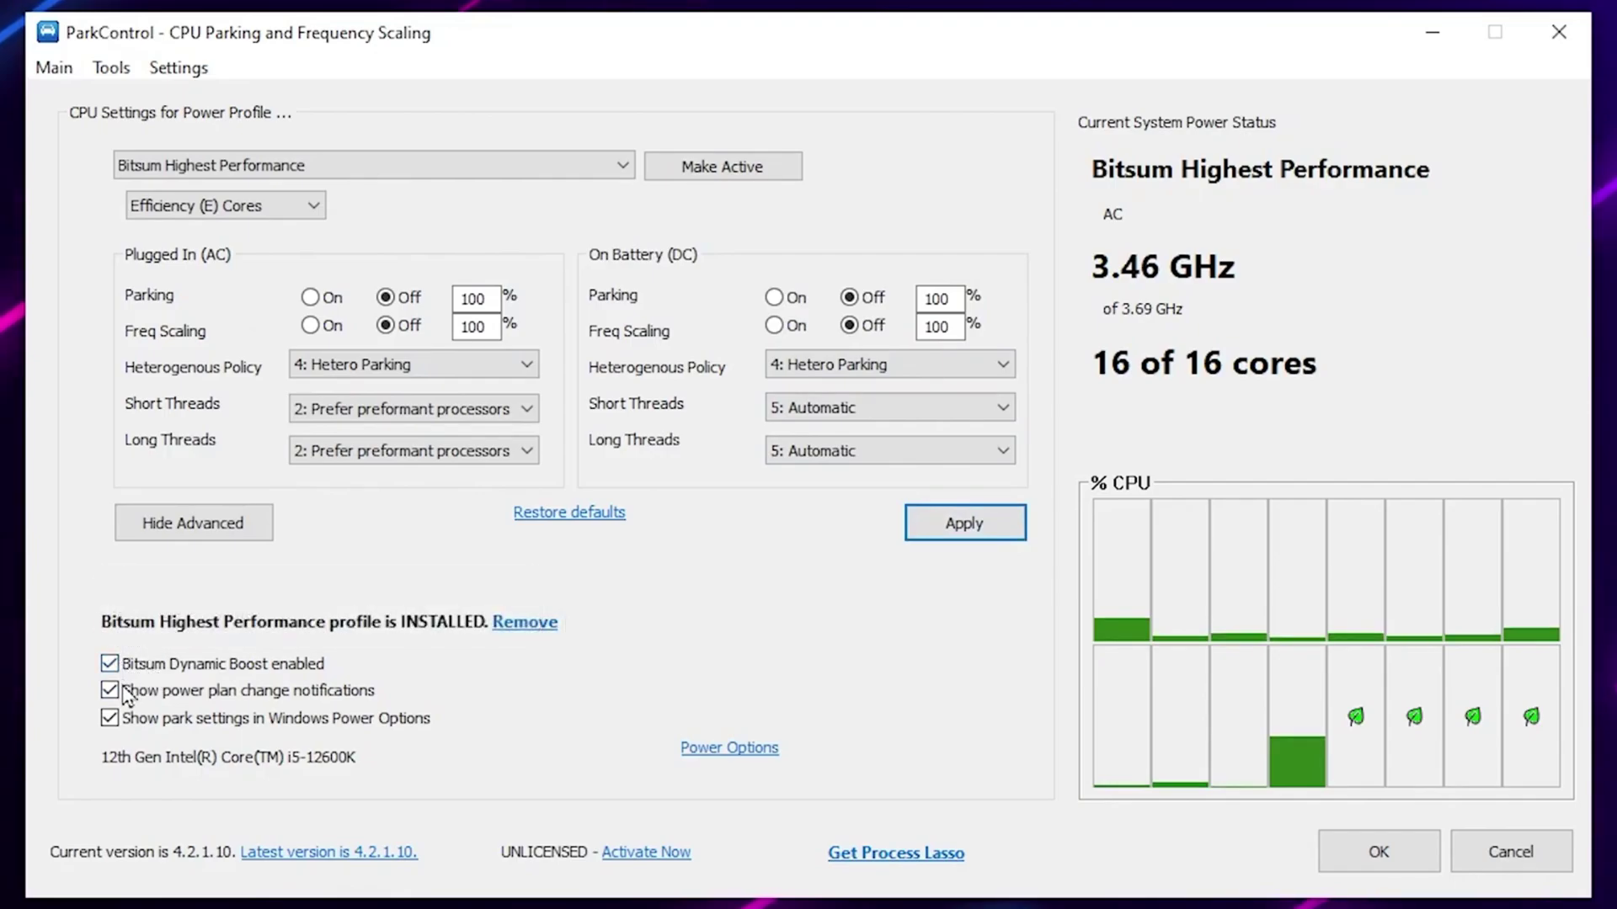
{"action": "mouse_move", "coordinate": [117, 699]}
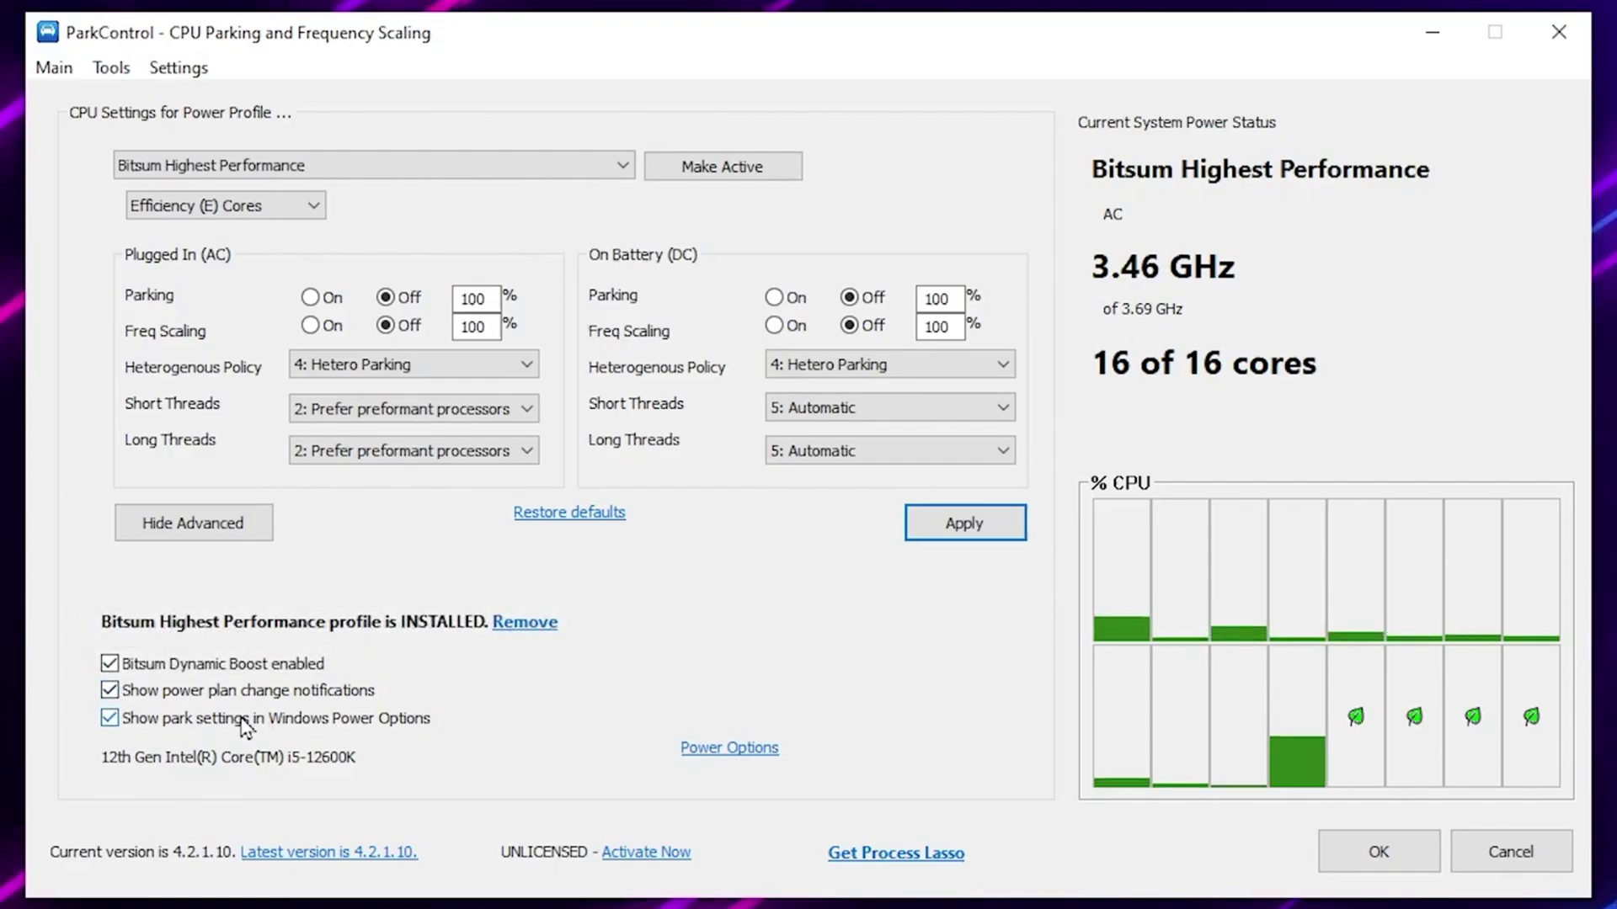
{"action": "left_click", "coordinate": [1380, 851]}
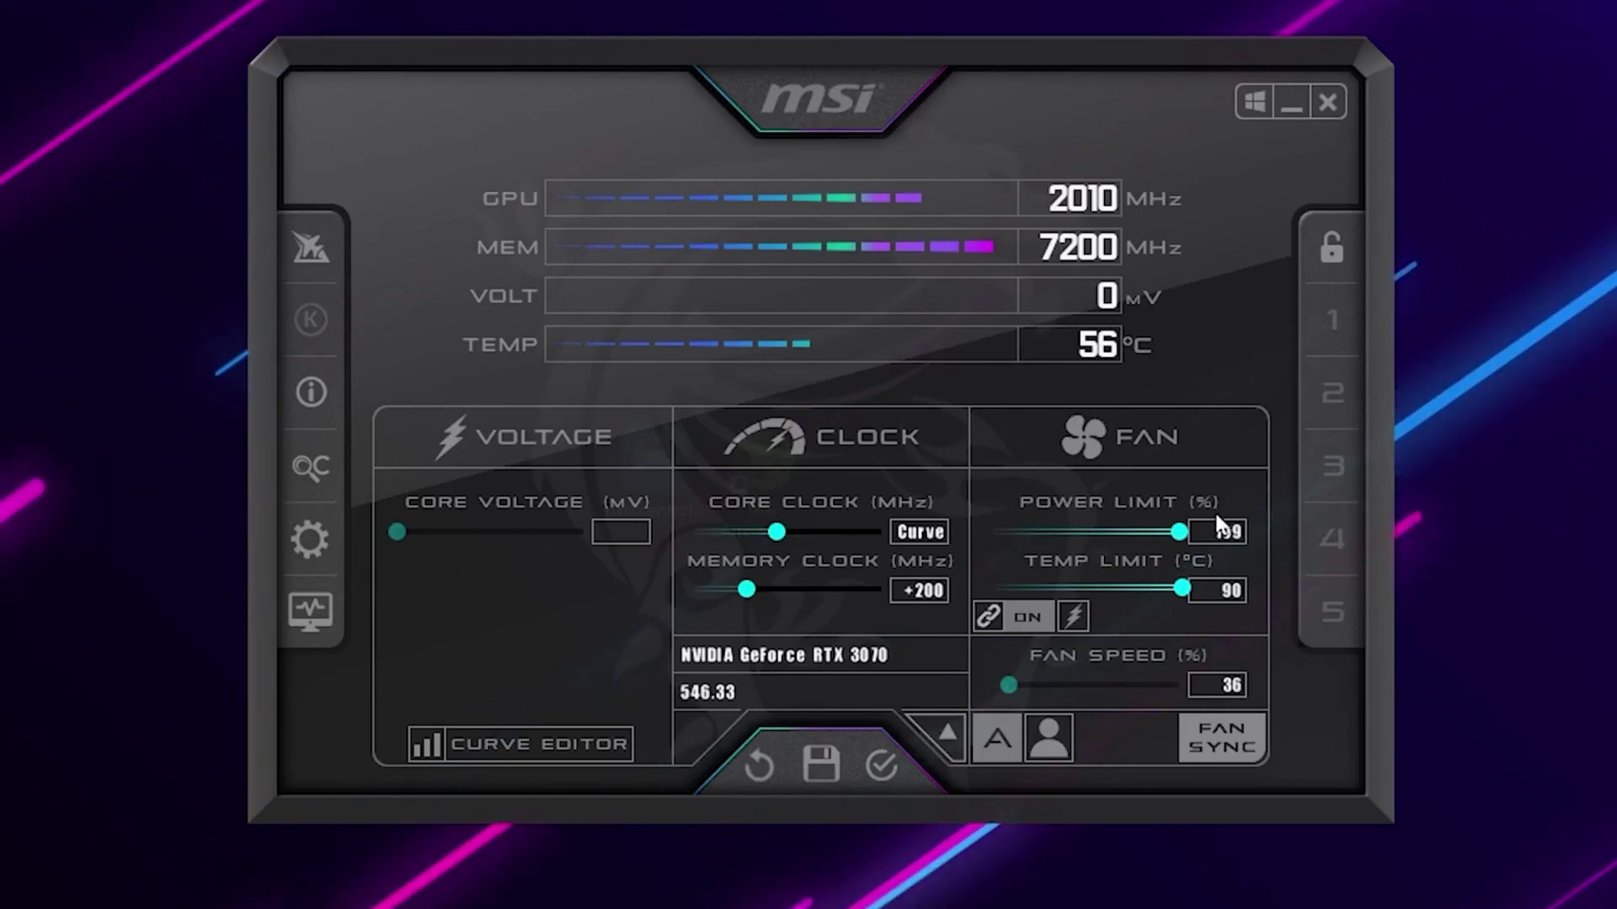
Apply the 109% GPU power limit in MSI Afterburner and minimize the window
{"action": "left_click", "coordinate": [881, 763]}
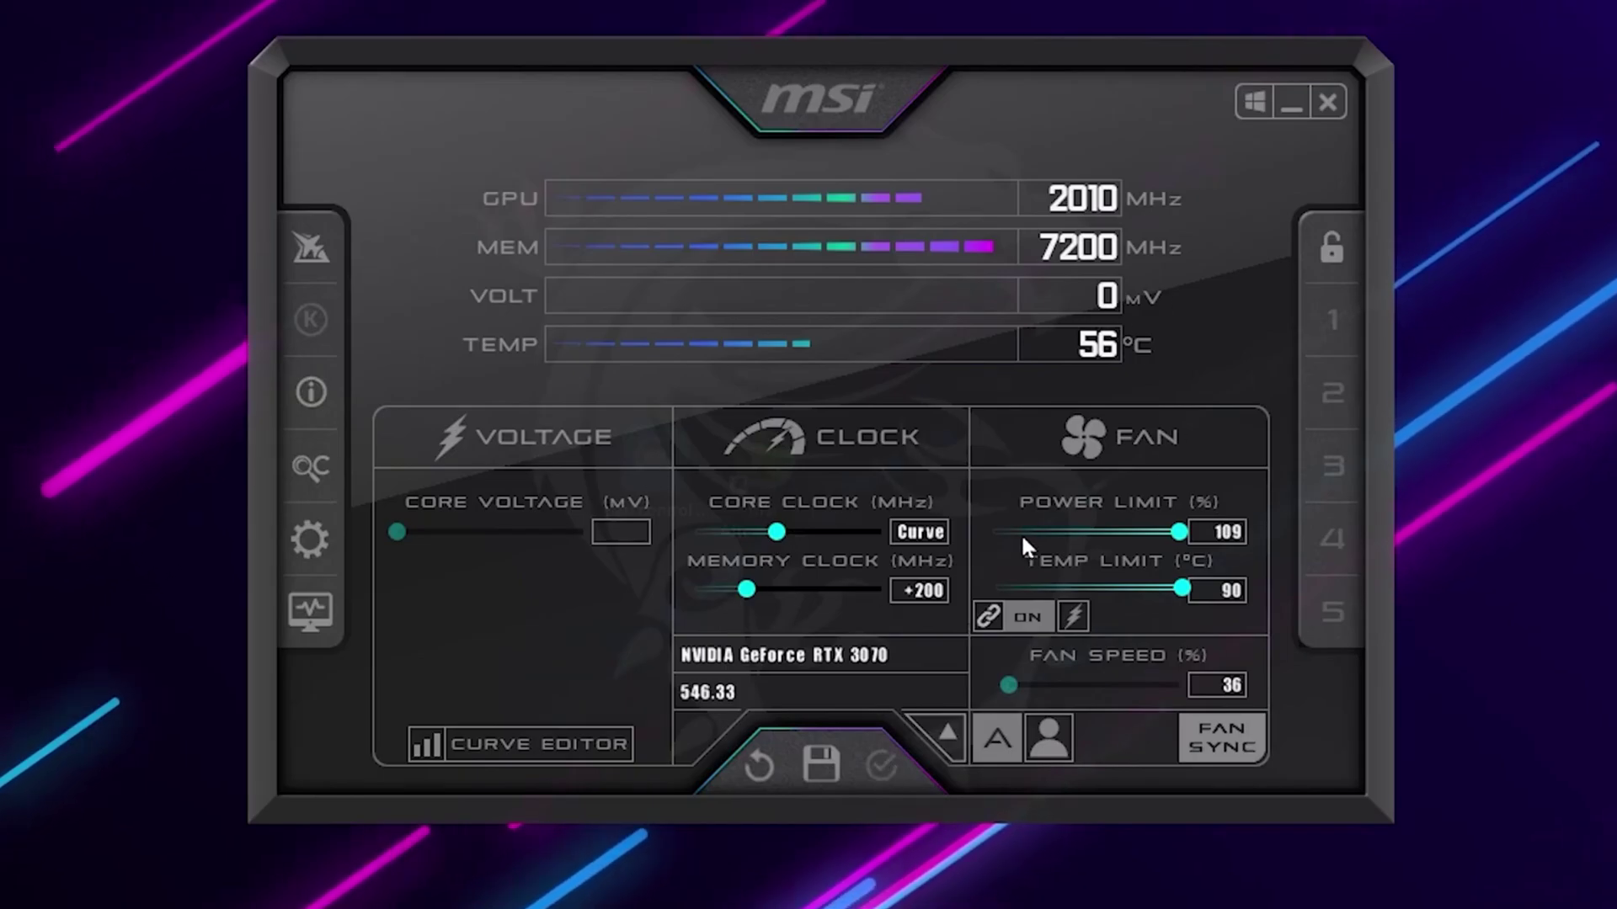
{"action": "left_click", "coordinate": [1291, 102]}
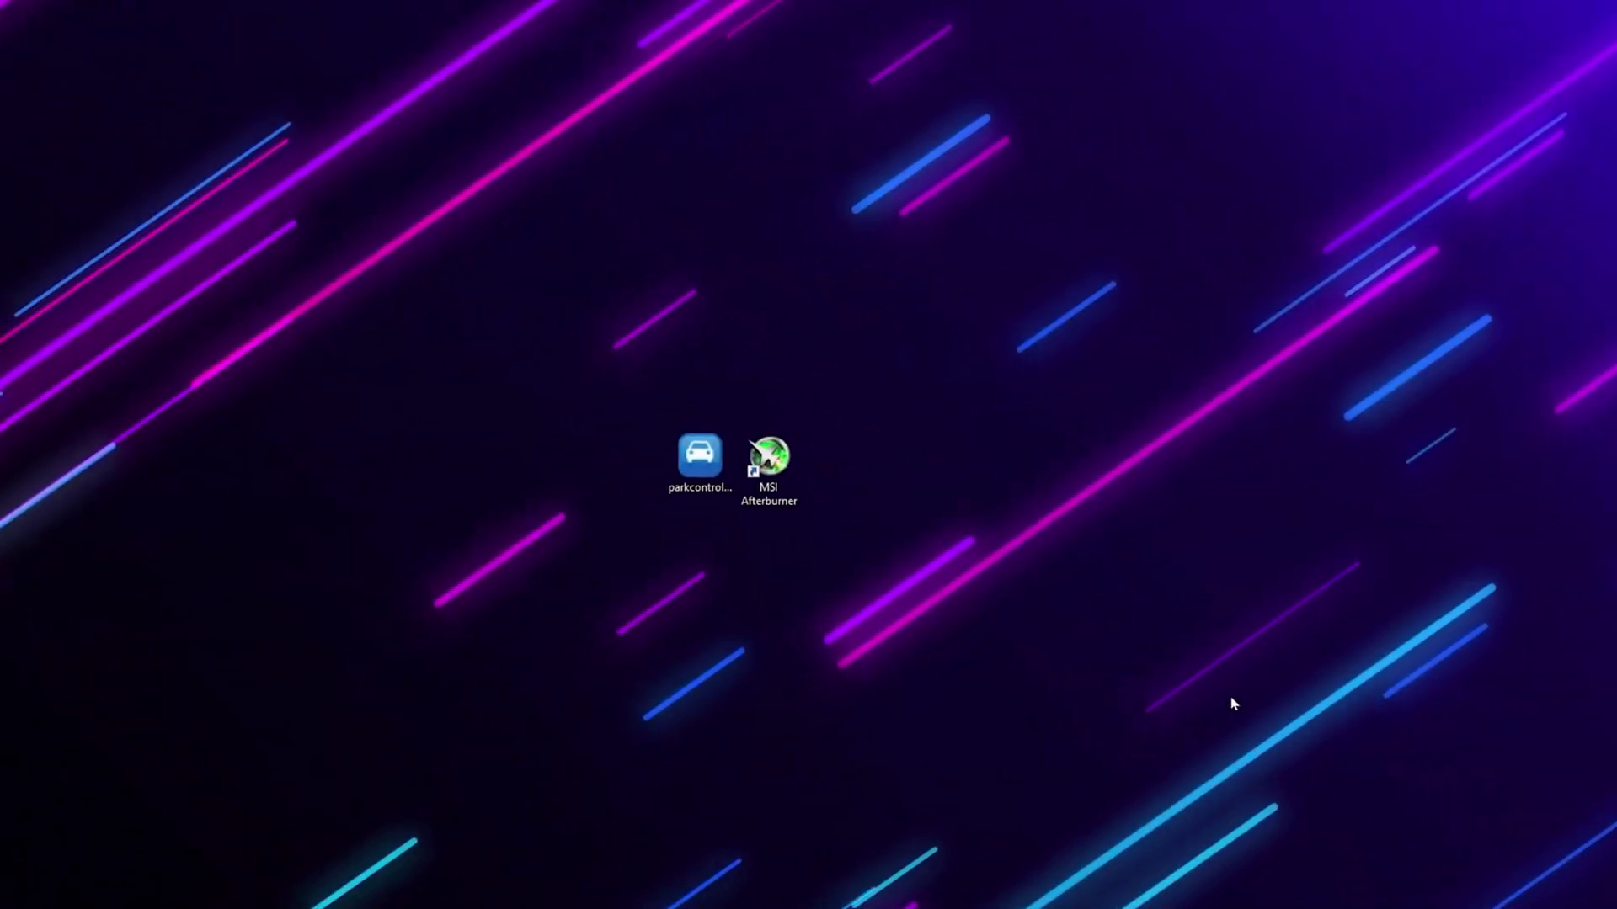
Search 'power' and open the additional power settings from Power & sleep
{"action": "key", "text": "super"}
{"action": "type", "text": "po"}
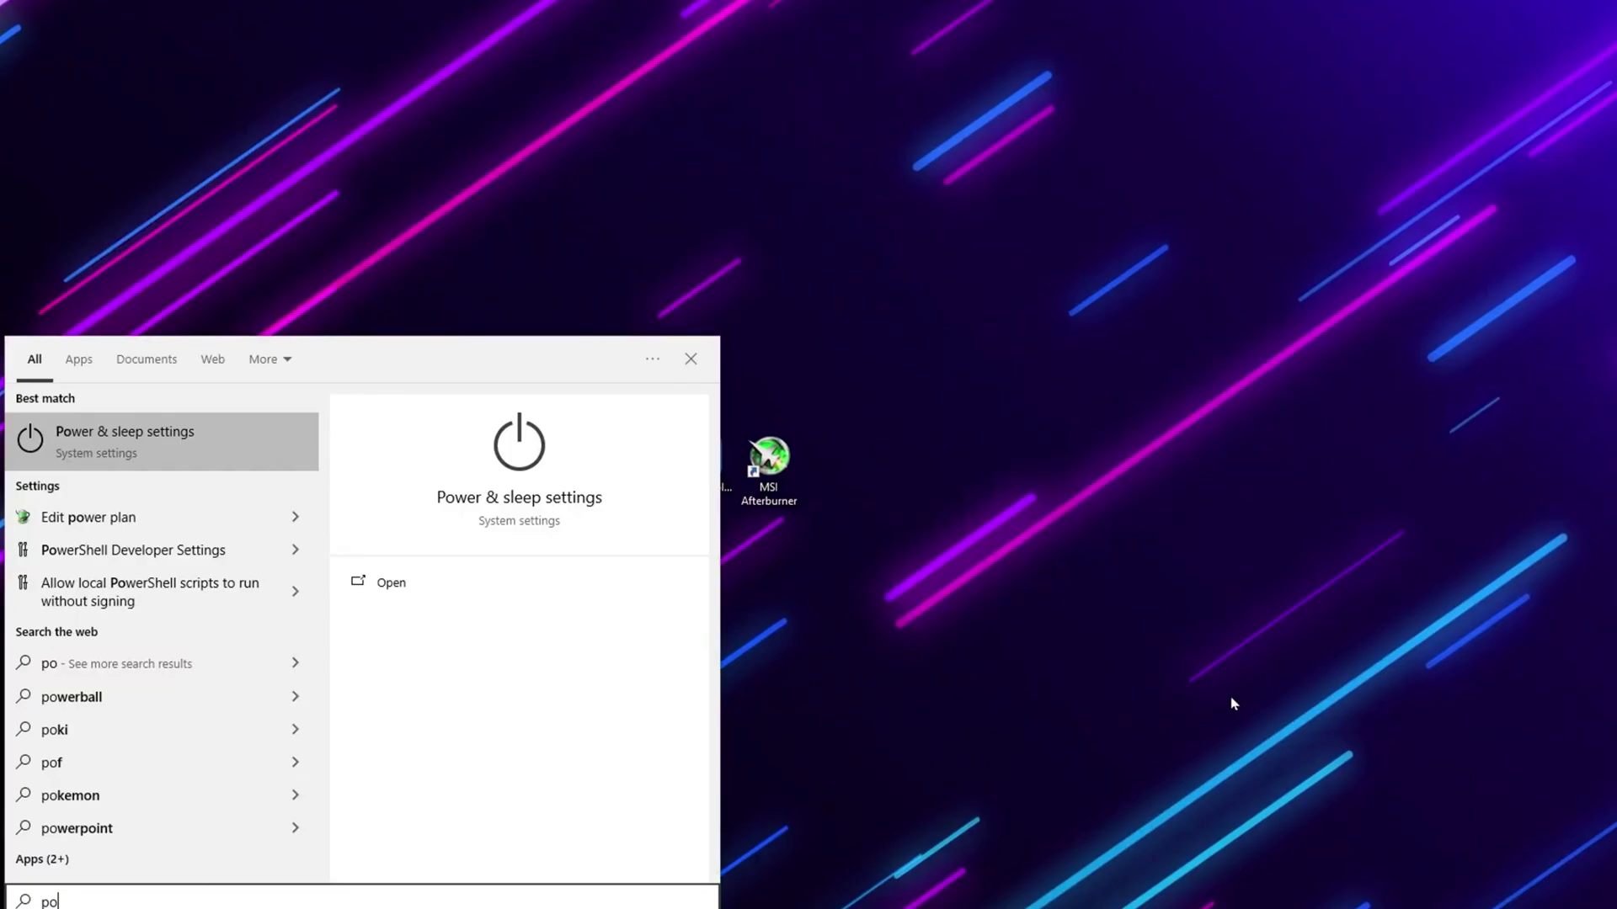
{"action": "type", "text": "wer"}
{"action": "left_click", "coordinate": [139, 450]}
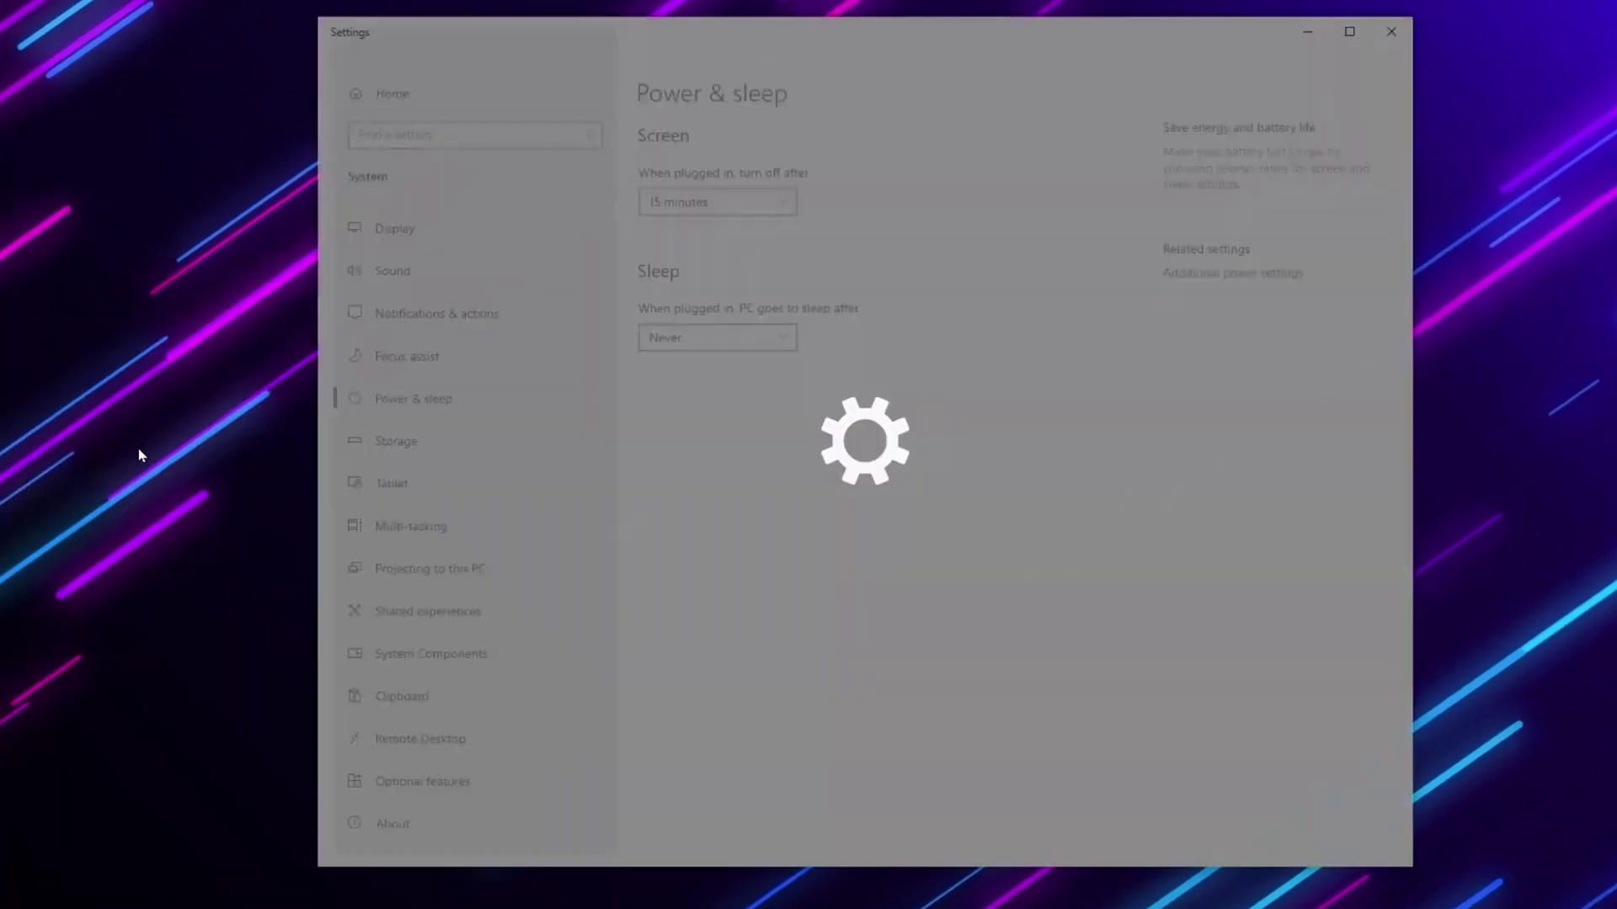
{"action": "left_click", "coordinate": [1223, 268]}
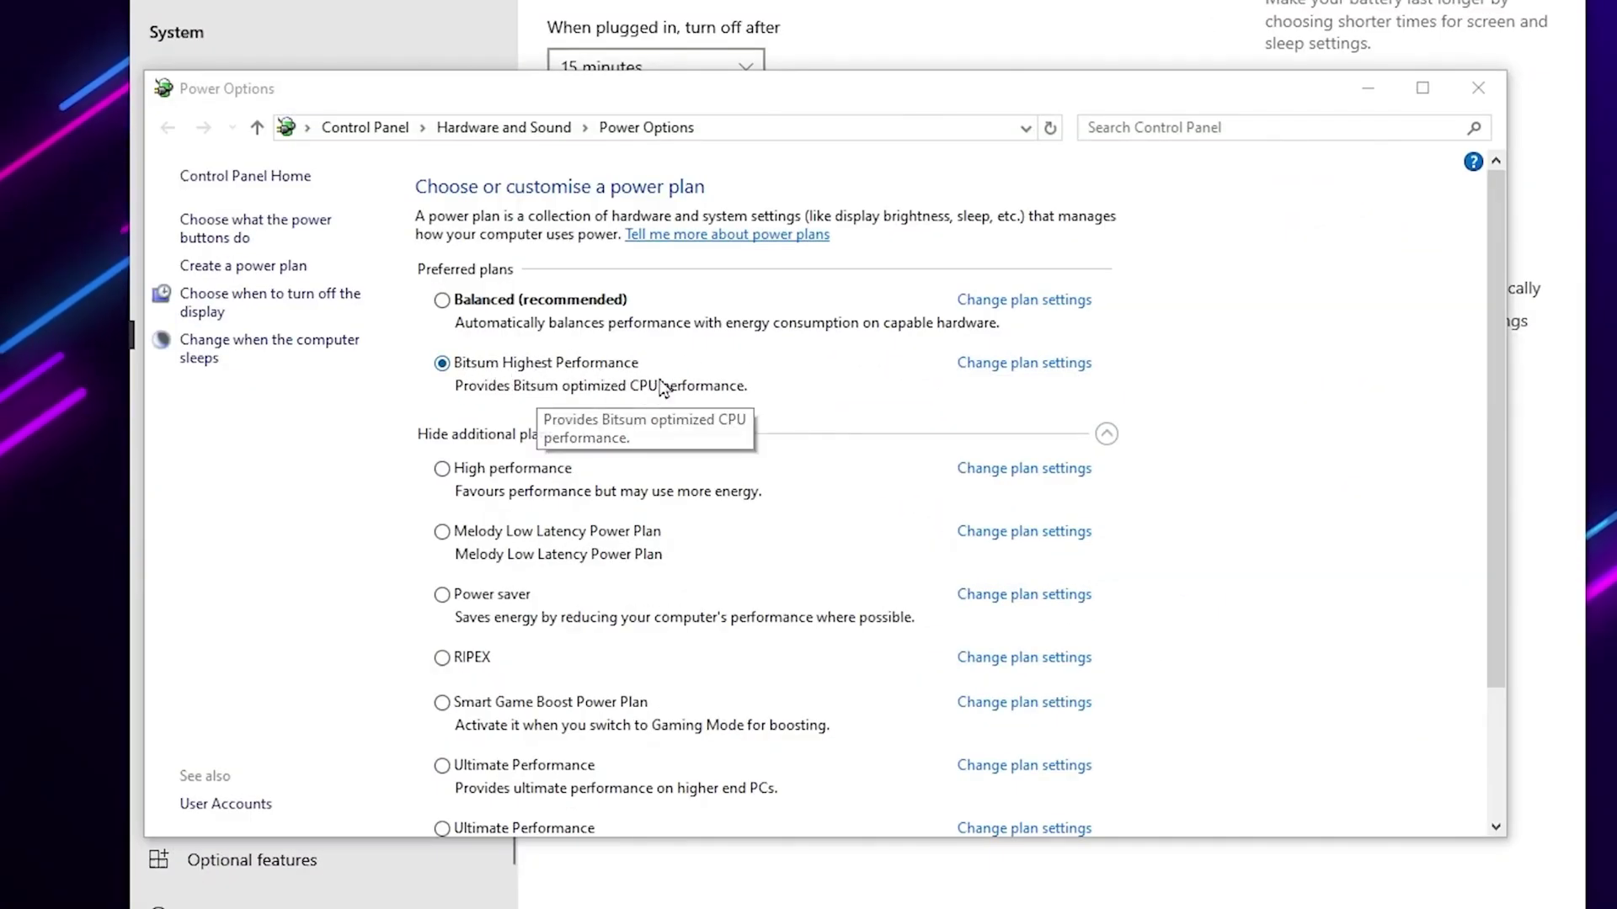
Set the Bitsum Highest Performance plan's display turn-off to Never, save, and reopen its settings
{"action": "left_click", "coordinate": [1027, 367]}
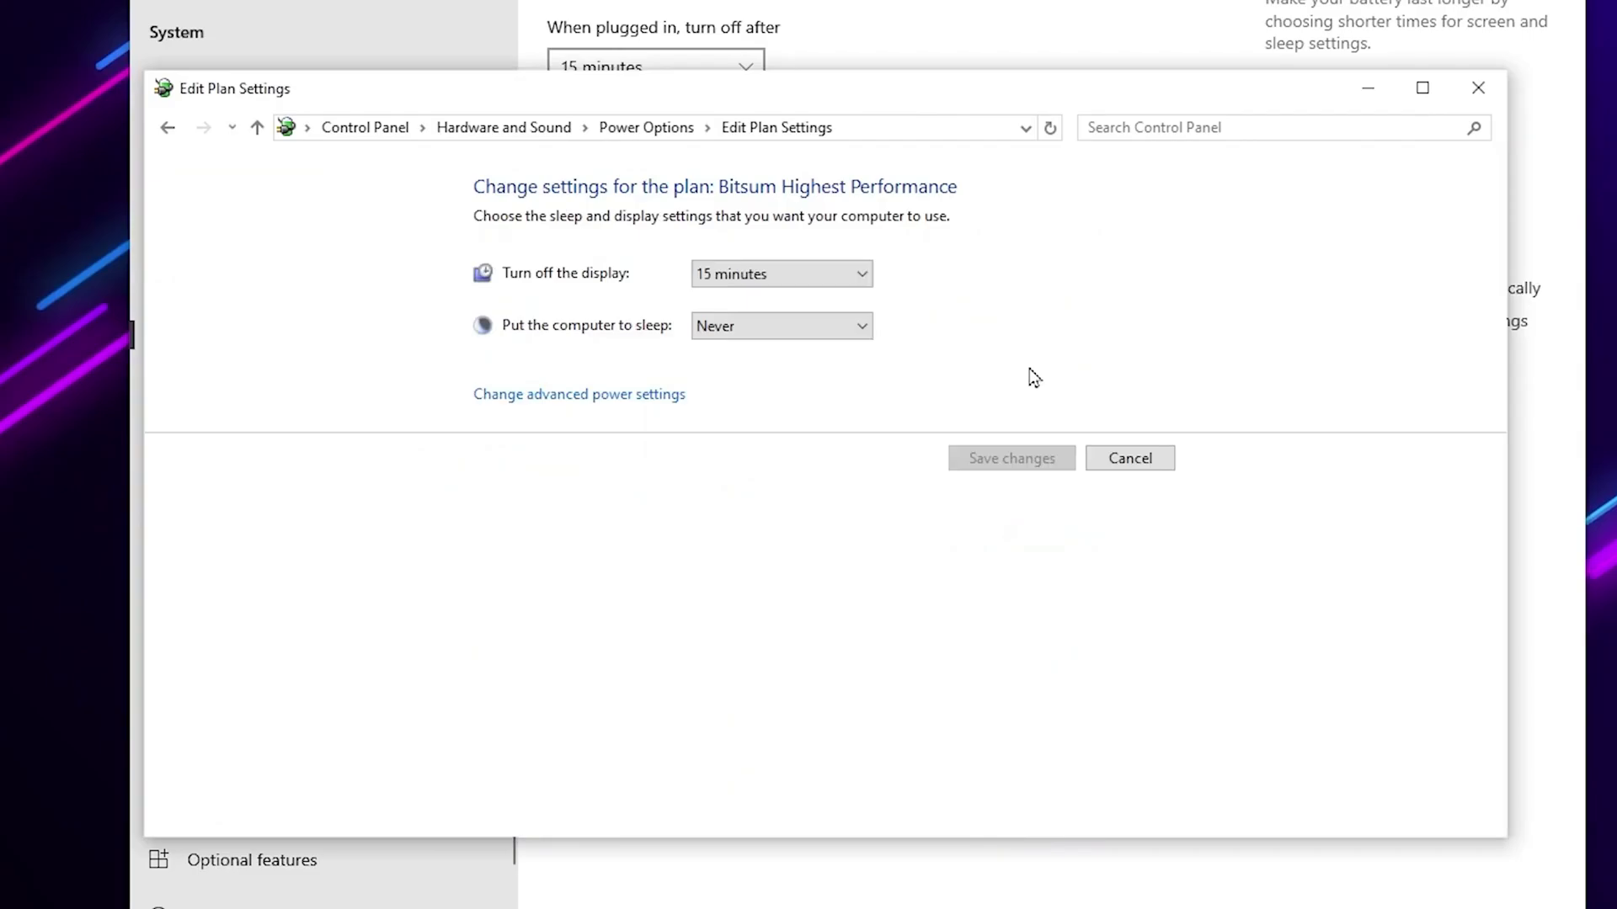
{"action": "left_click", "coordinate": [767, 275]}
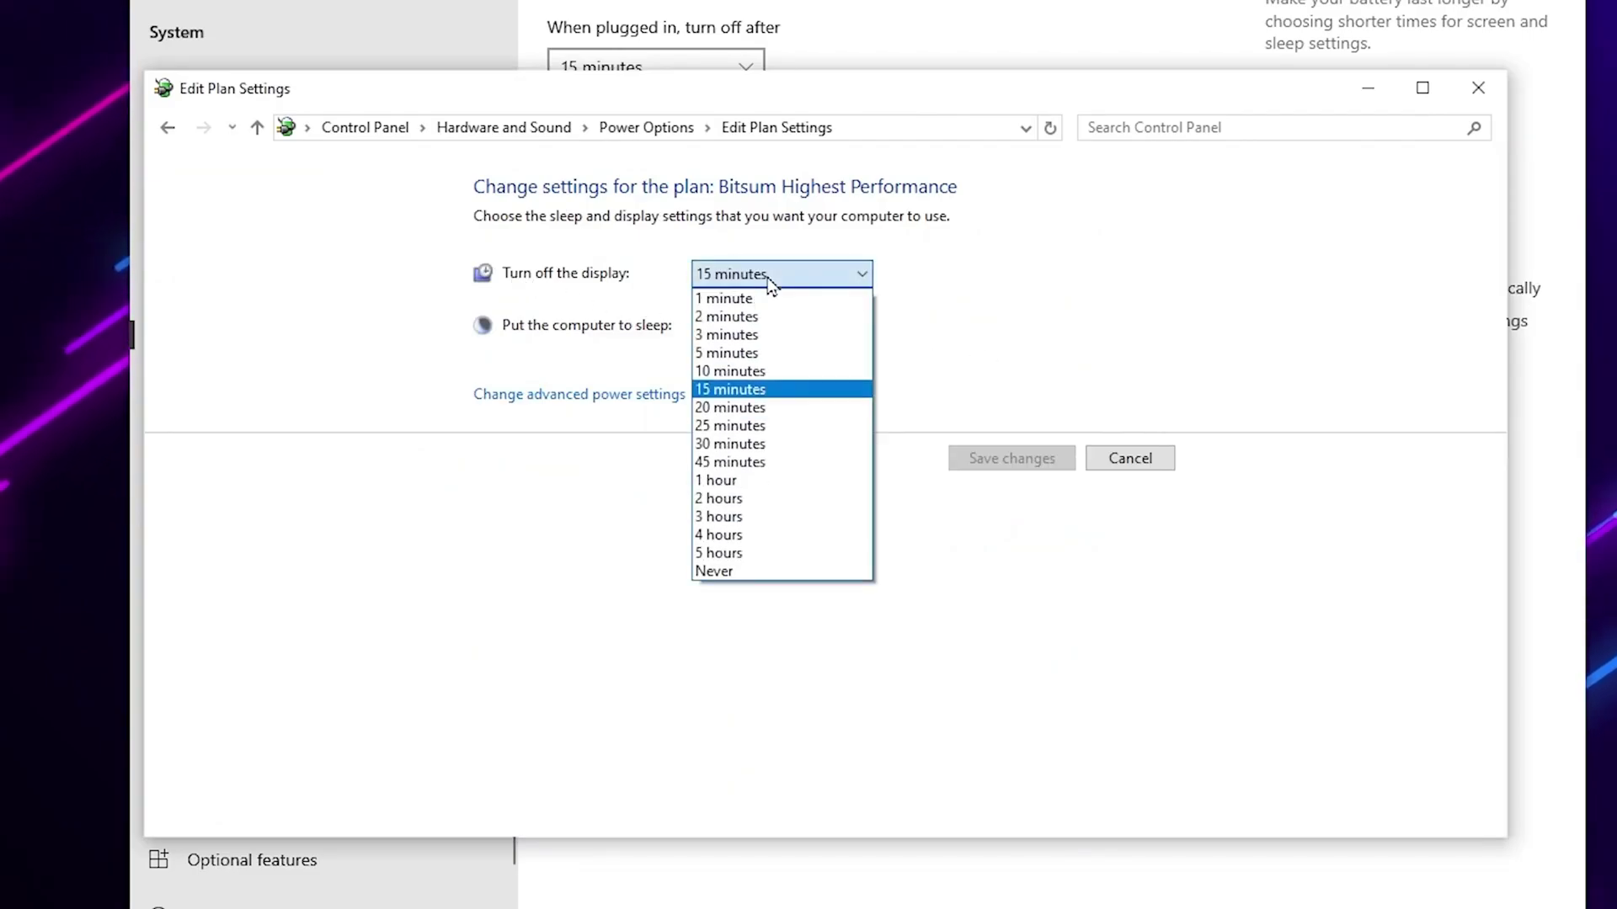
{"action": "left_click", "coordinate": [726, 573]}
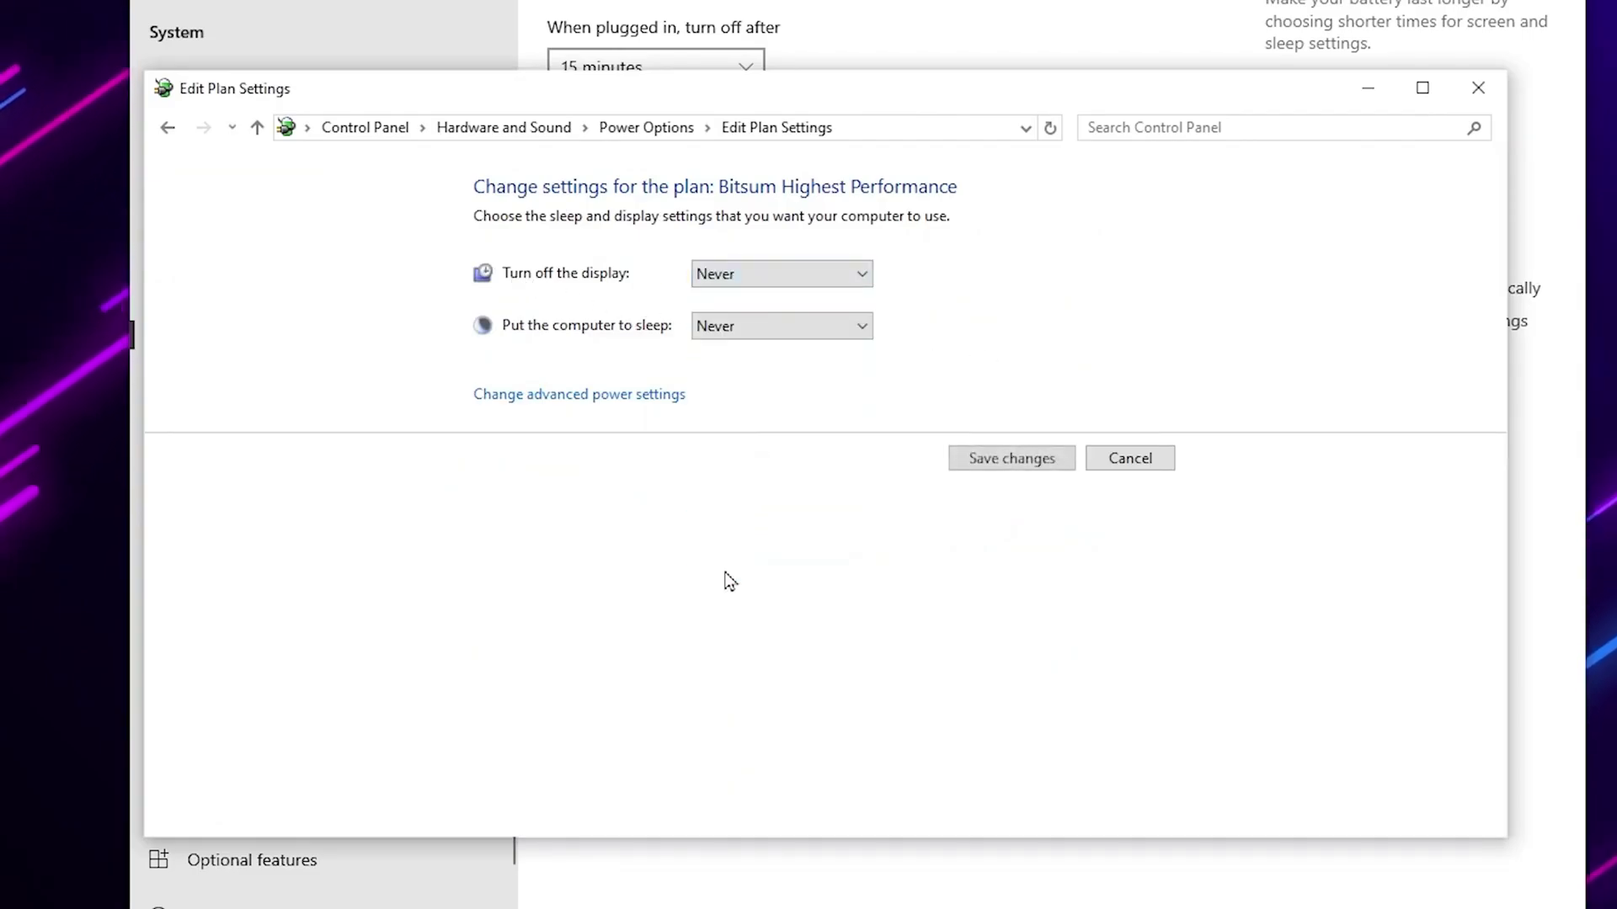
{"action": "left_click", "coordinate": [1025, 461]}
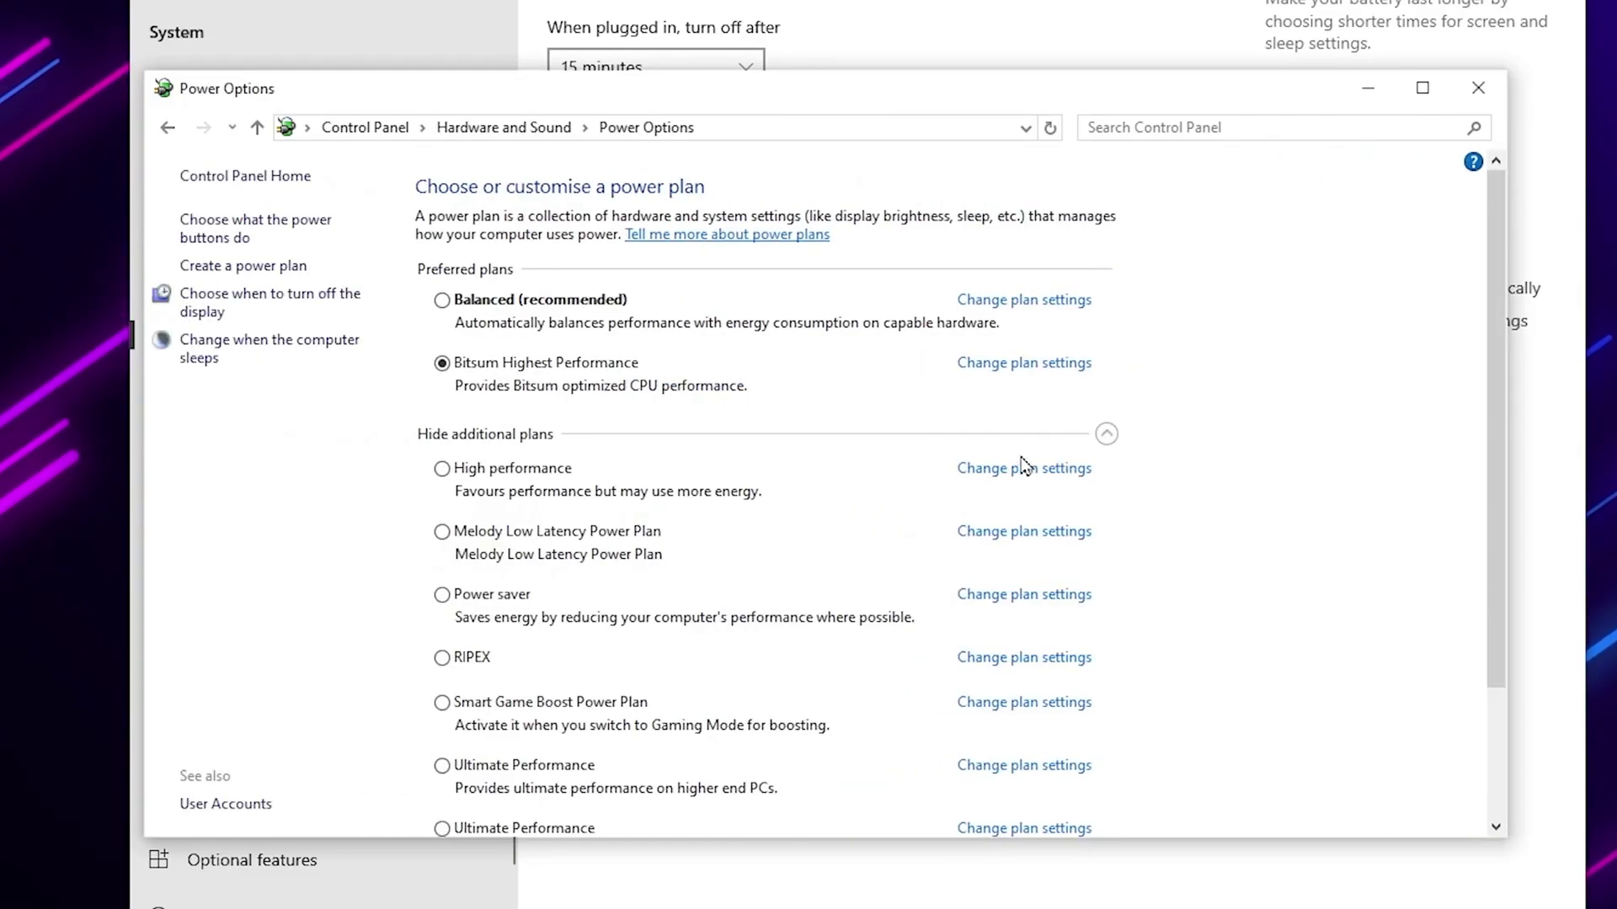
{"action": "left_click", "coordinate": [1023, 366]}
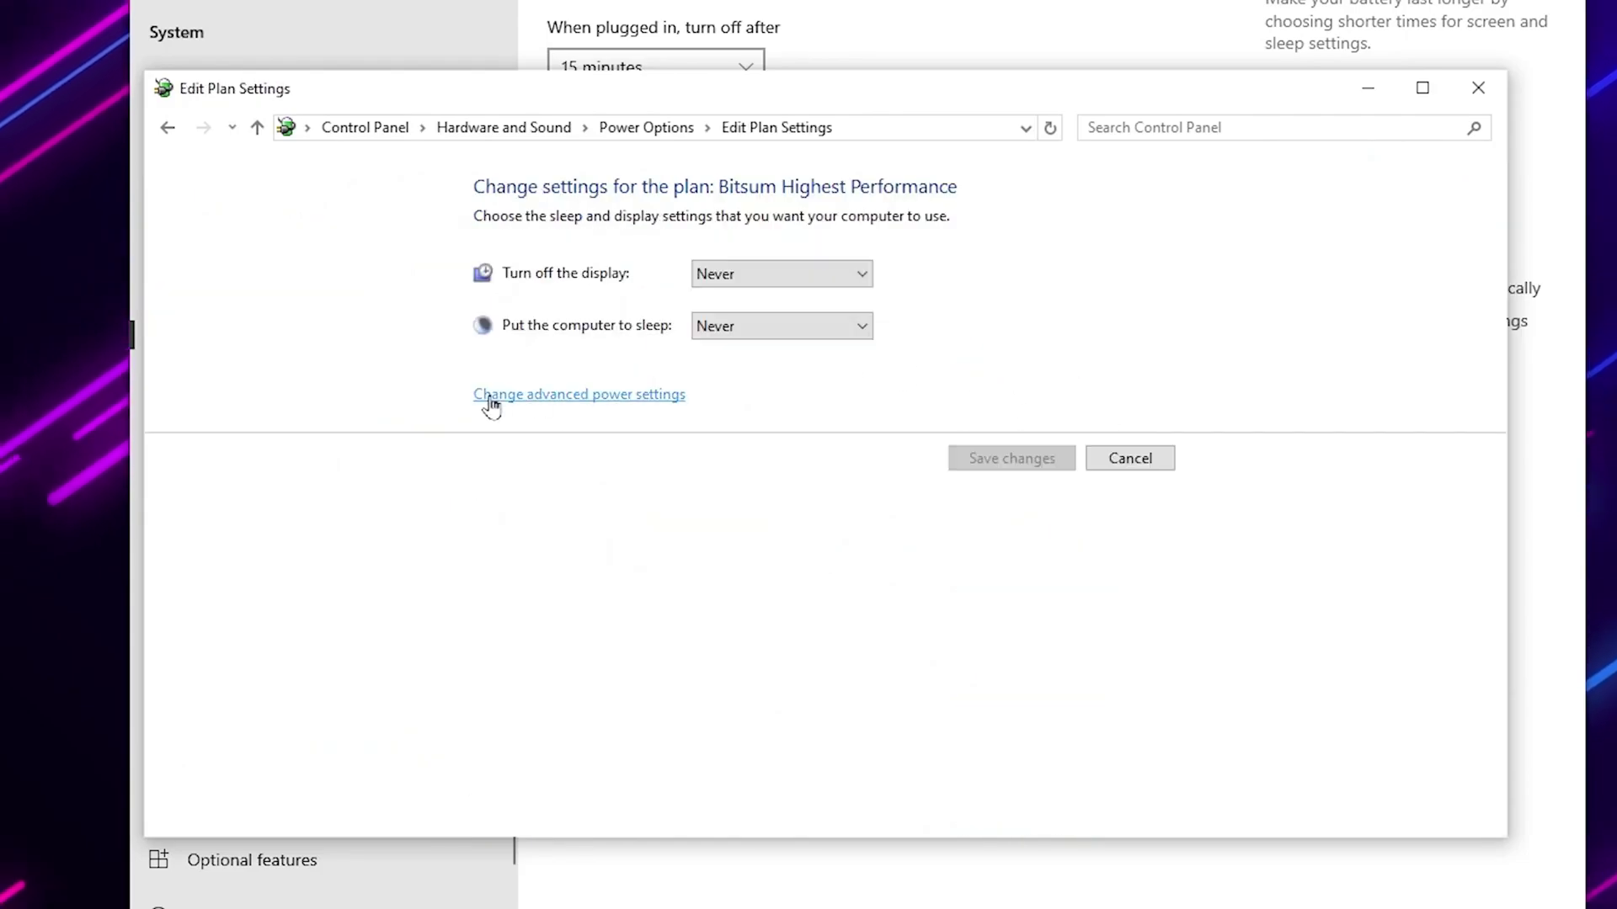
{"action": "left_click", "coordinate": [638, 398]}
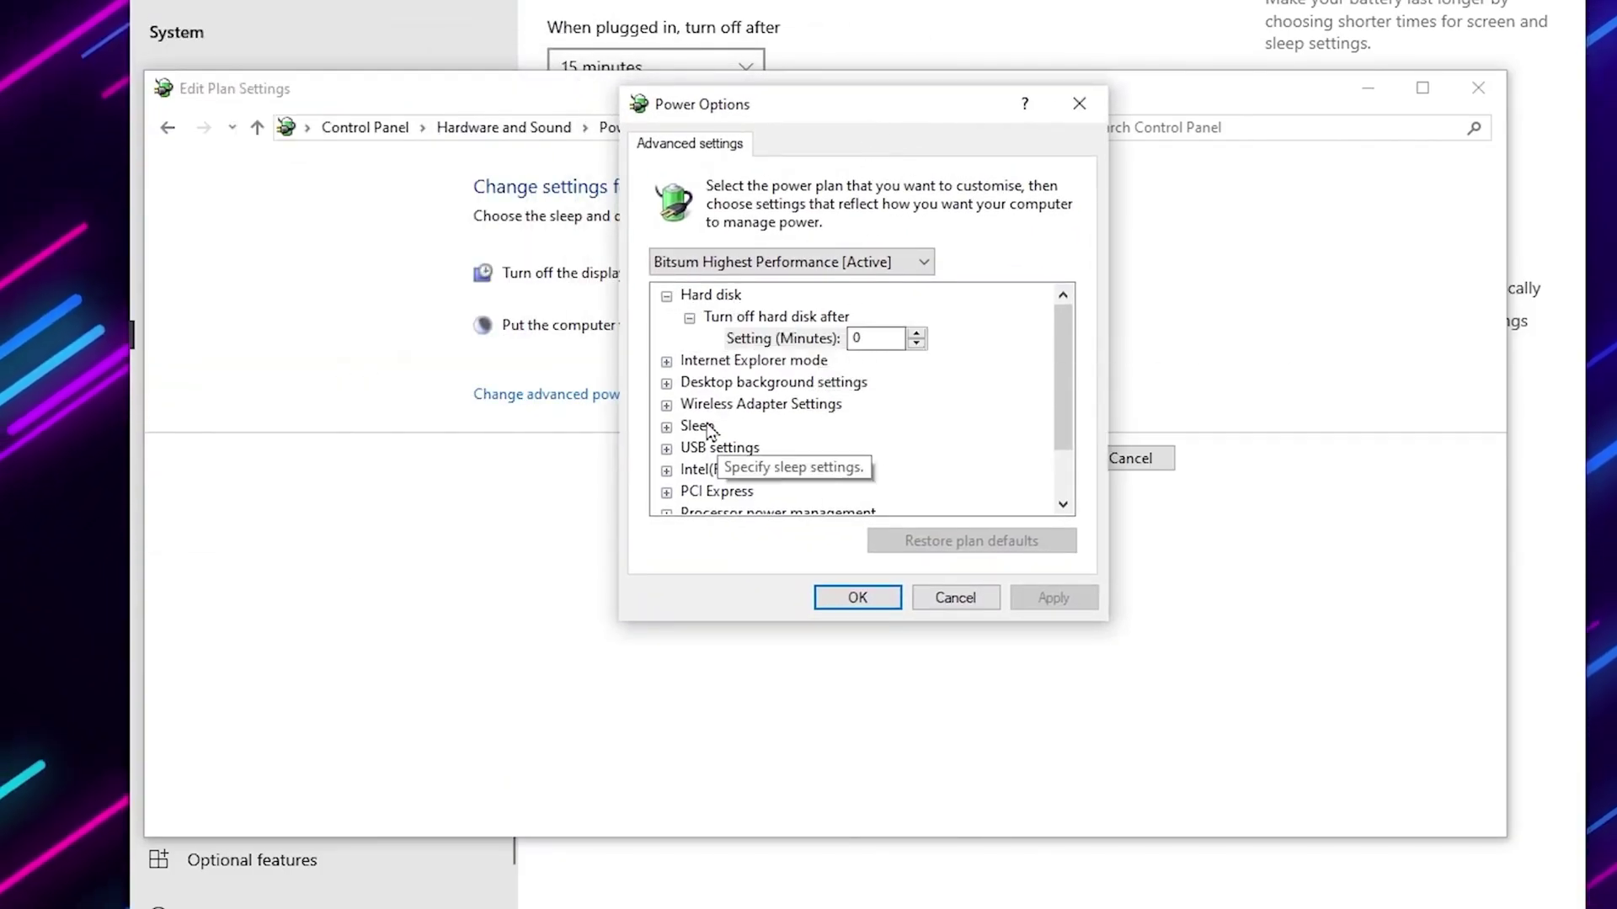
{"action": "left_click", "coordinate": [666, 449]}
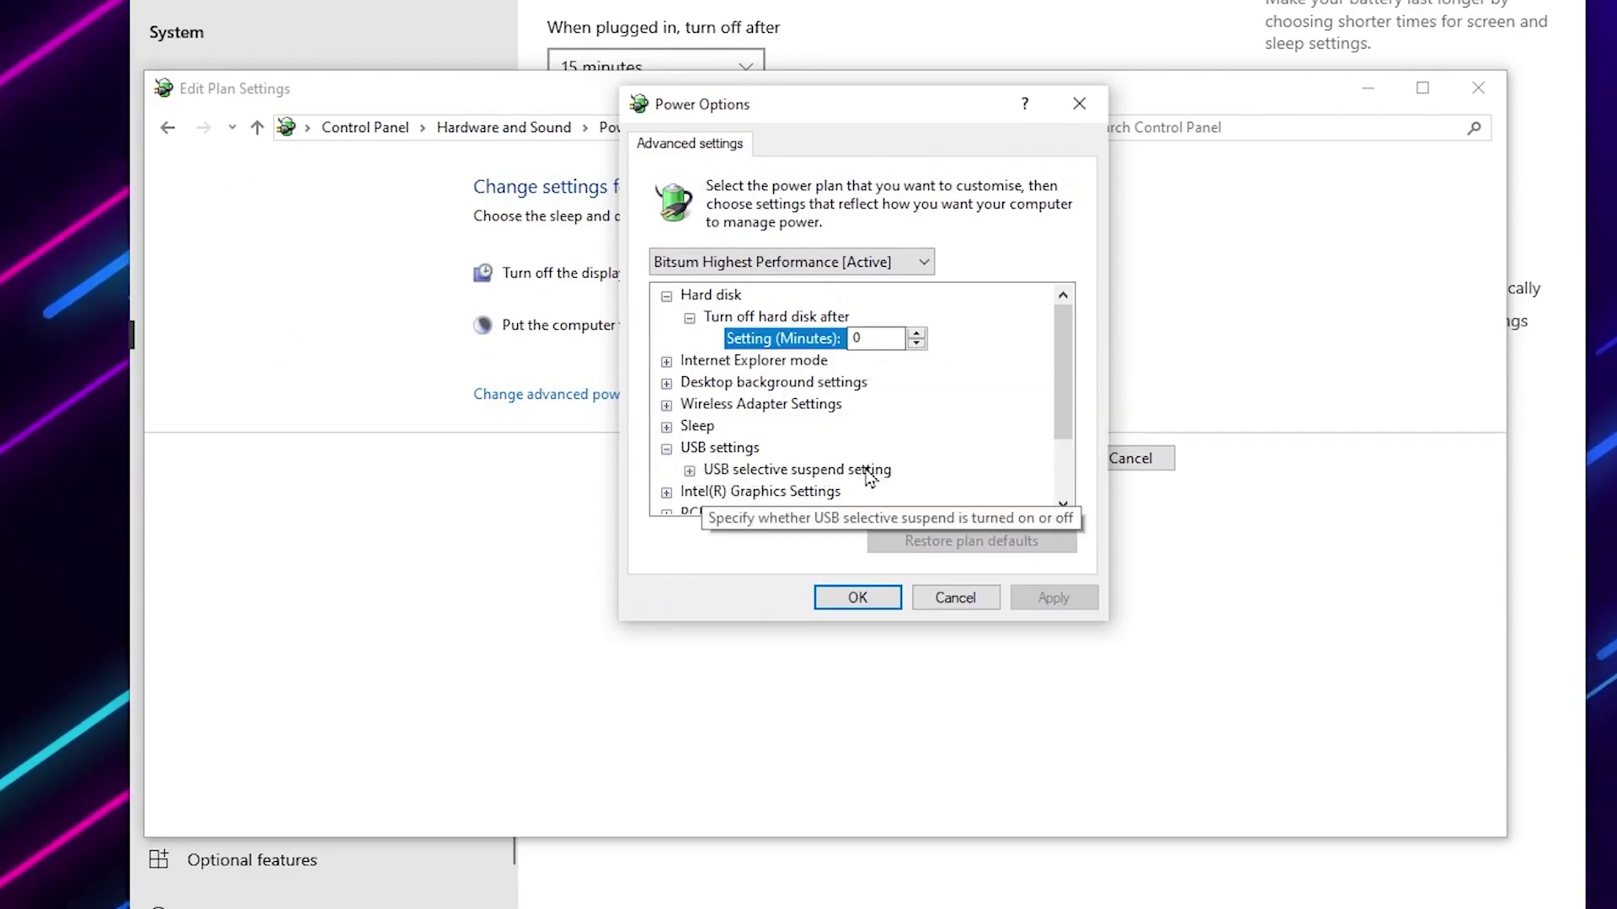
{"action": "left_click", "coordinate": [690, 471]}
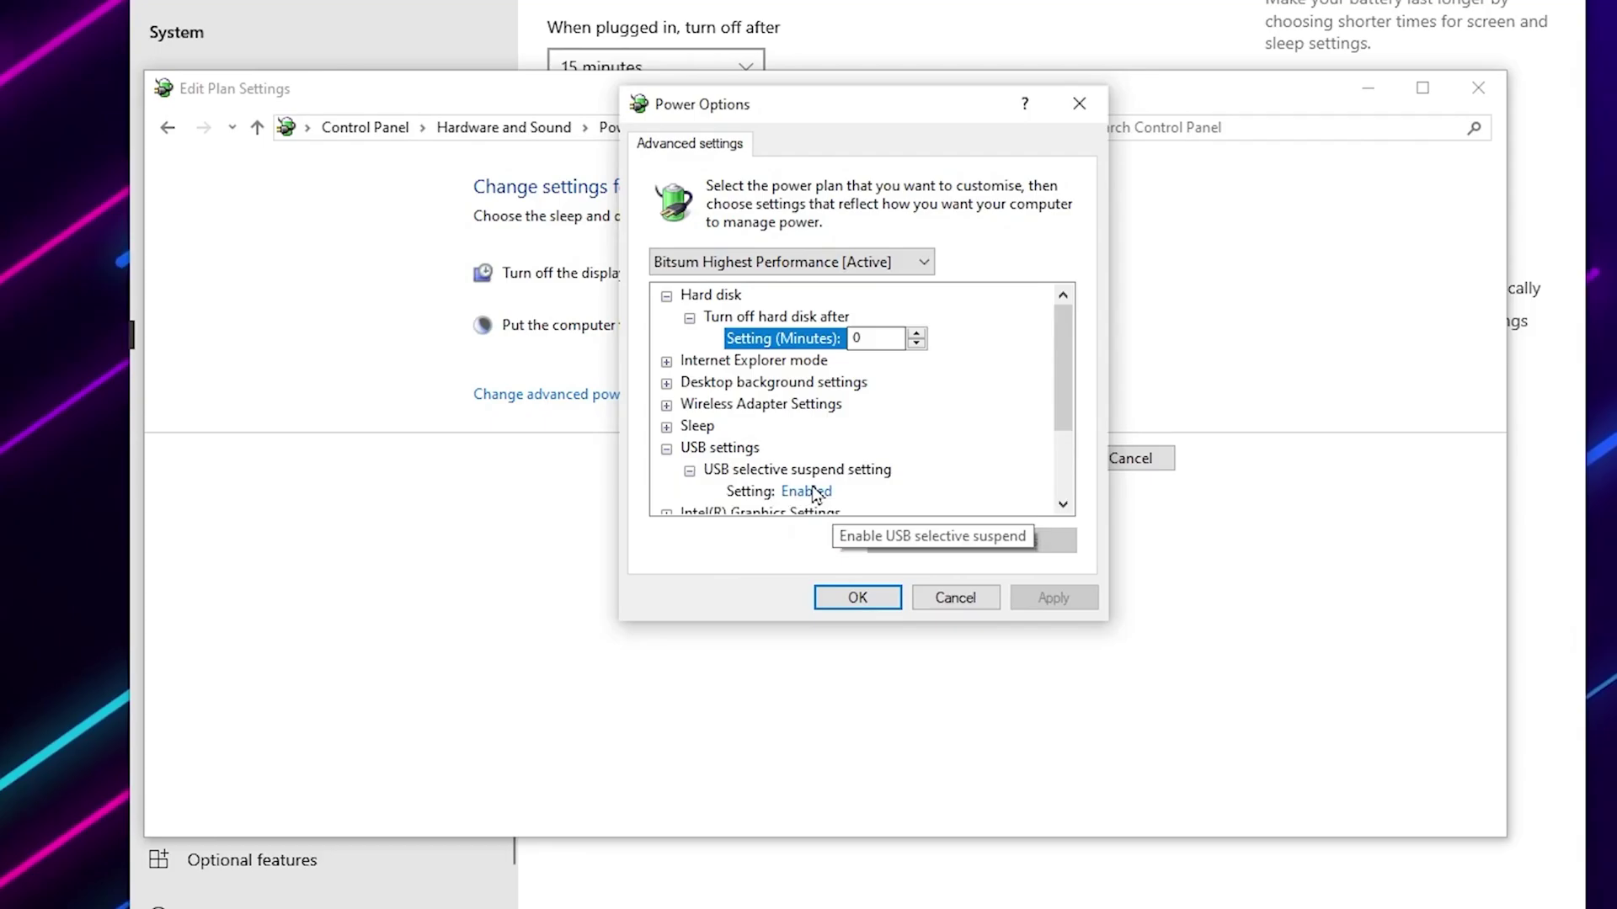